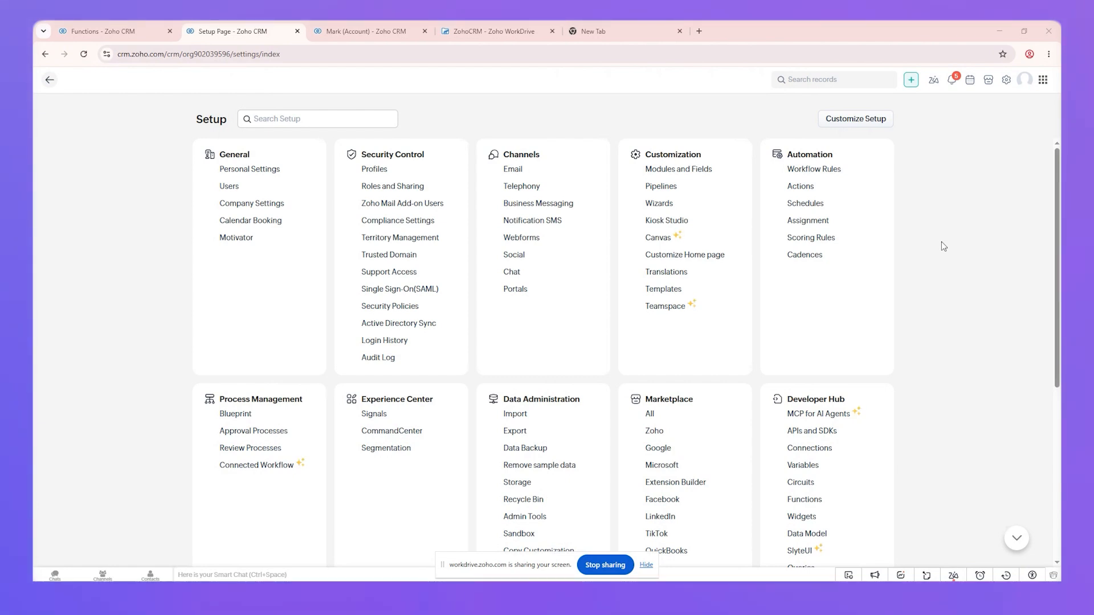
Open the Marketplace page listing all extensions from Setup
{"action": "left_click", "coordinate": [652, 419]}
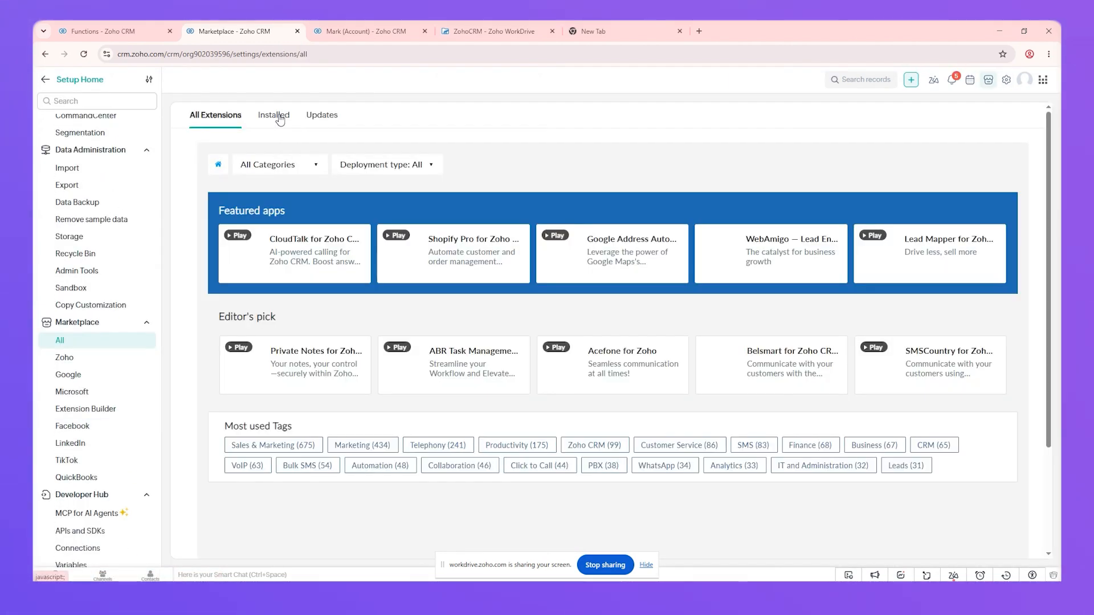
Open the installed Workdrive for ZOHO CRM settings and the Accounts root folder picker
{"action": "left_click", "coordinate": [279, 117]}
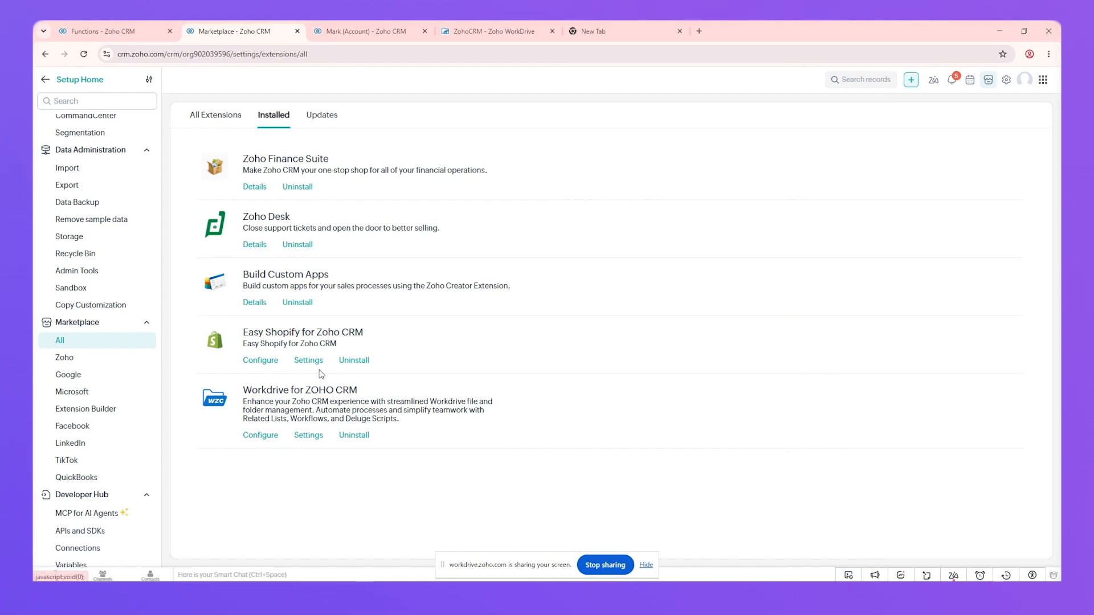
{"action": "left_click", "coordinate": [311, 436]}
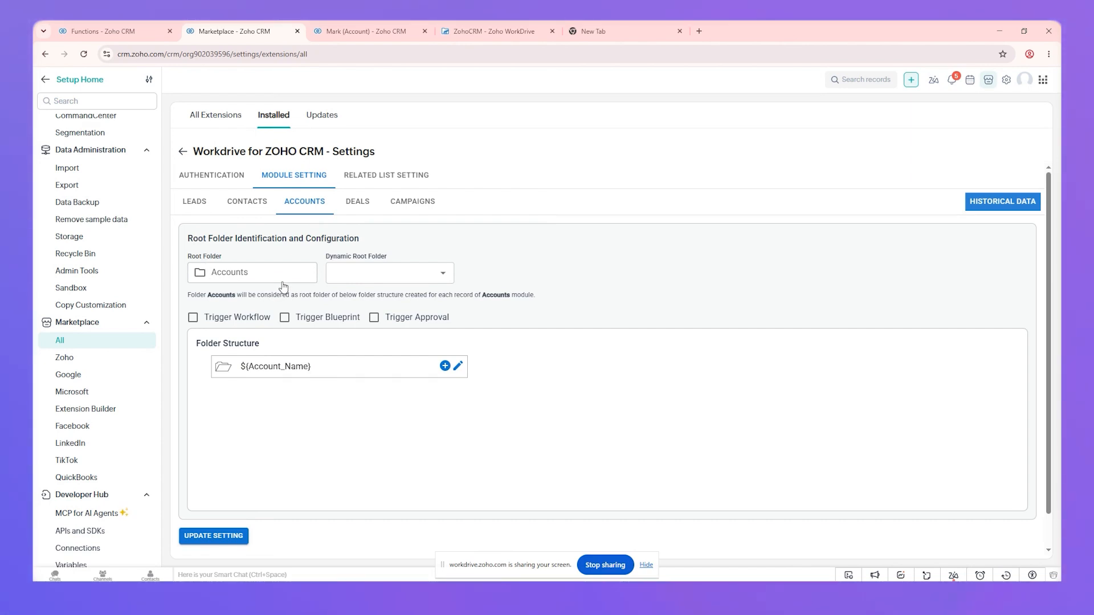
{"action": "left_click", "coordinate": [291, 272]}
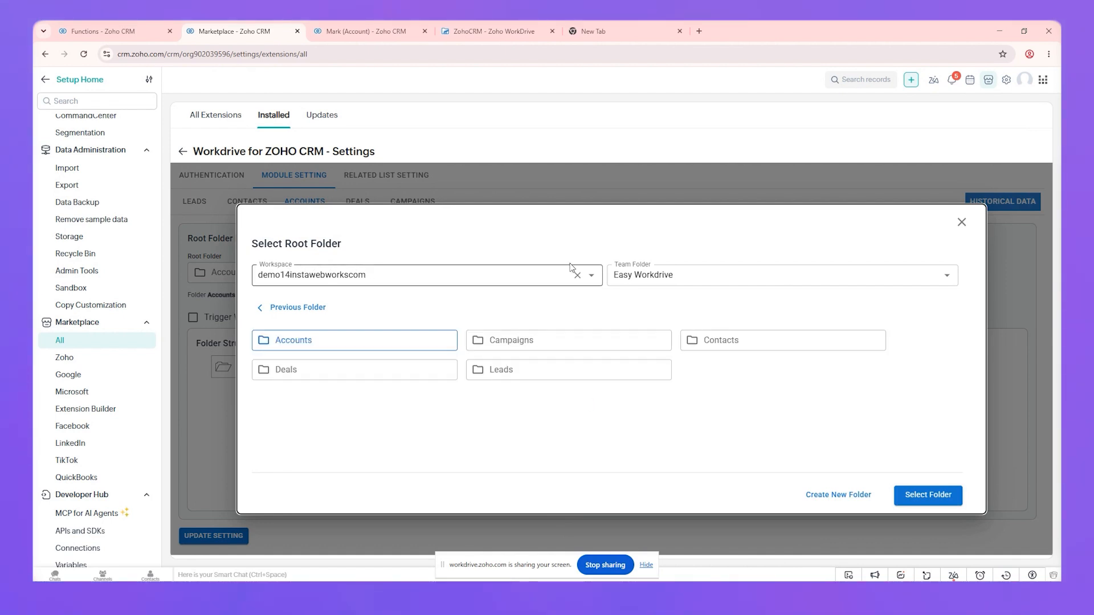
Check the contents of the ZohoCRM team folder in WorkDrive
{"action": "left_click", "coordinate": [673, 266]}
{"action": "left_click", "coordinate": [737, 225]}
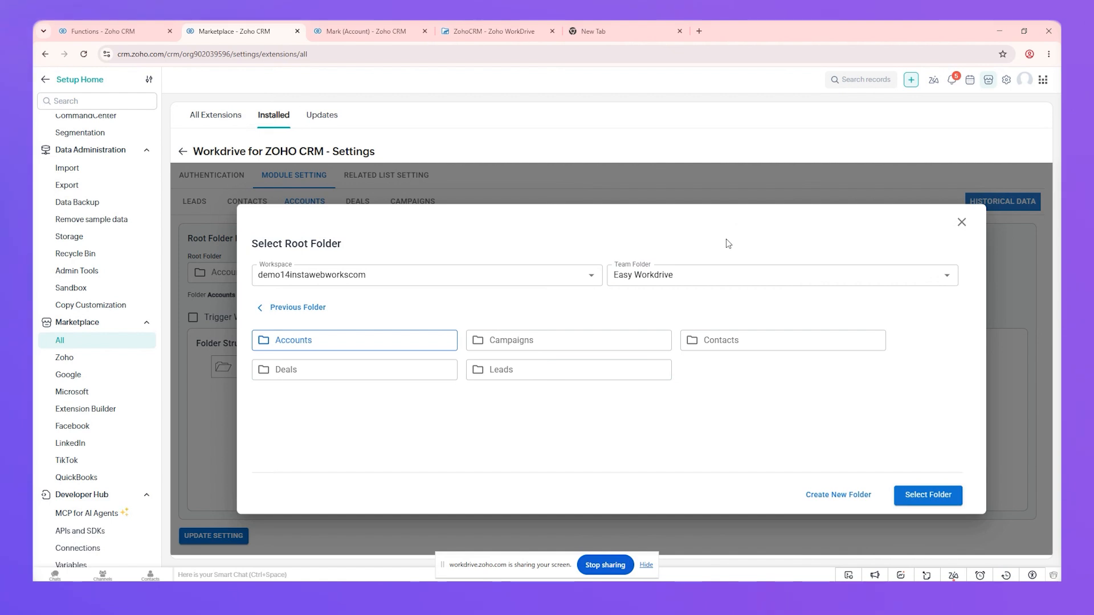
{"action": "left_click", "coordinate": [478, 26]}
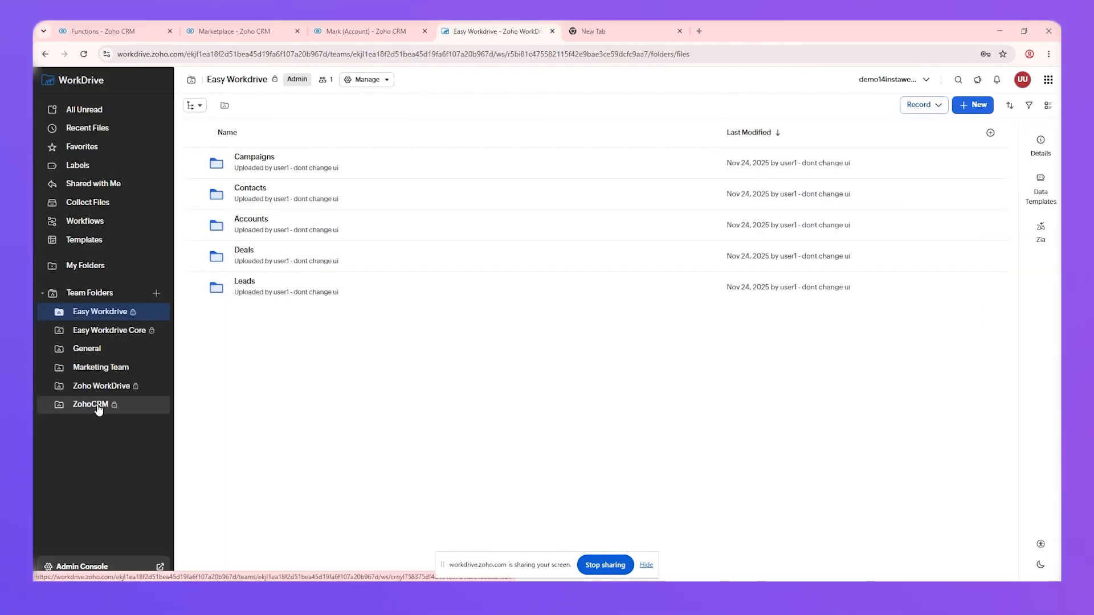
{"action": "left_click", "coordinate": [104, 406]}
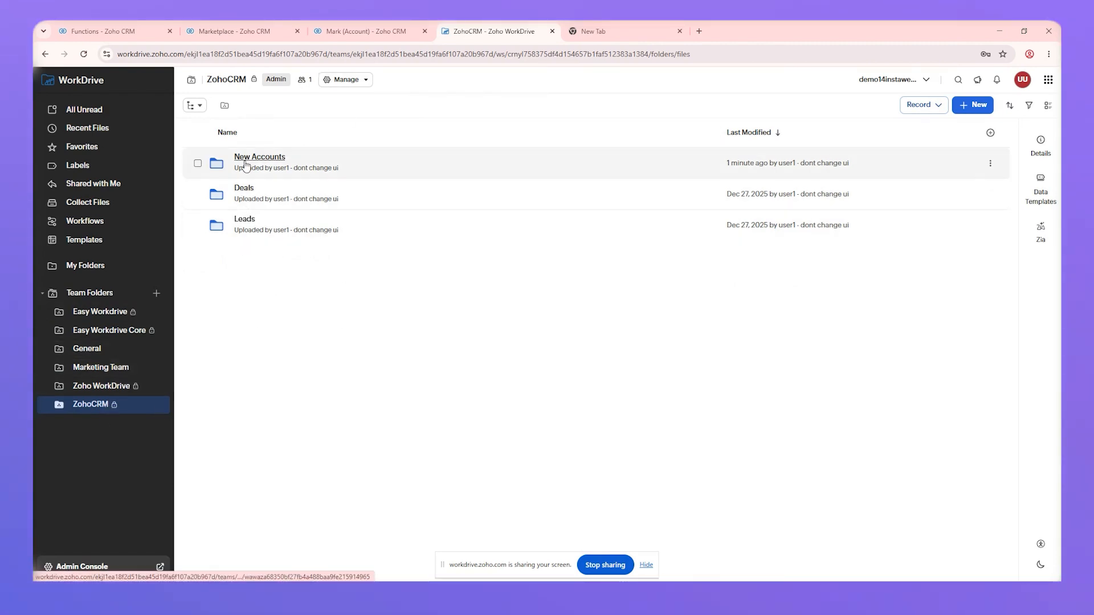
Set the Accounts root folder to New Accounts in the ZohoCRM team folder
{"action": "left_click", "coordinate": [228, 31]}
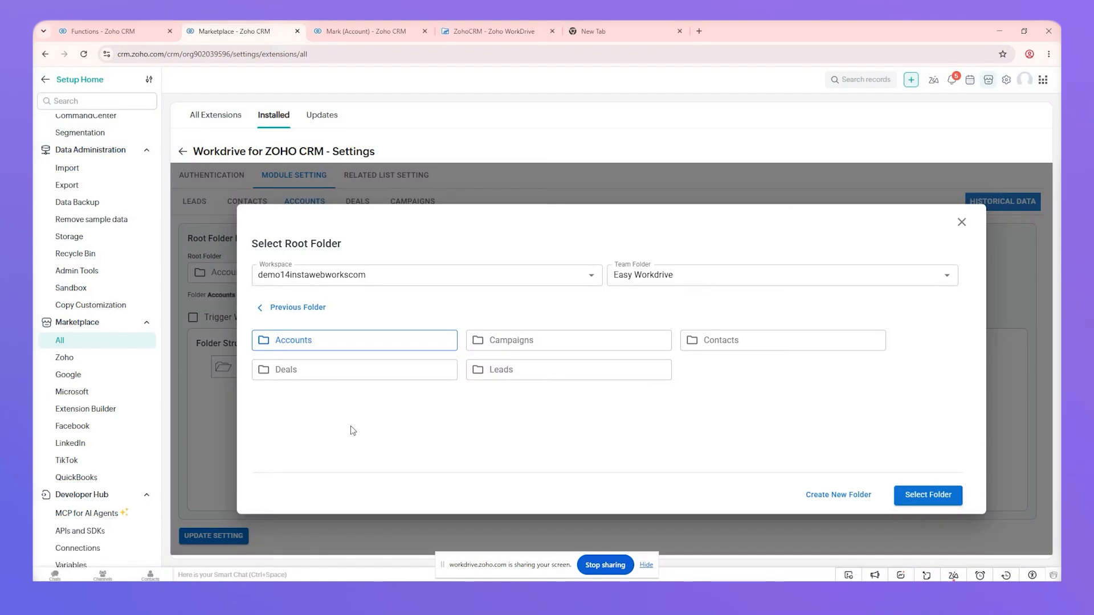
{"action": "left_click", "coordinate": [735, 276]}
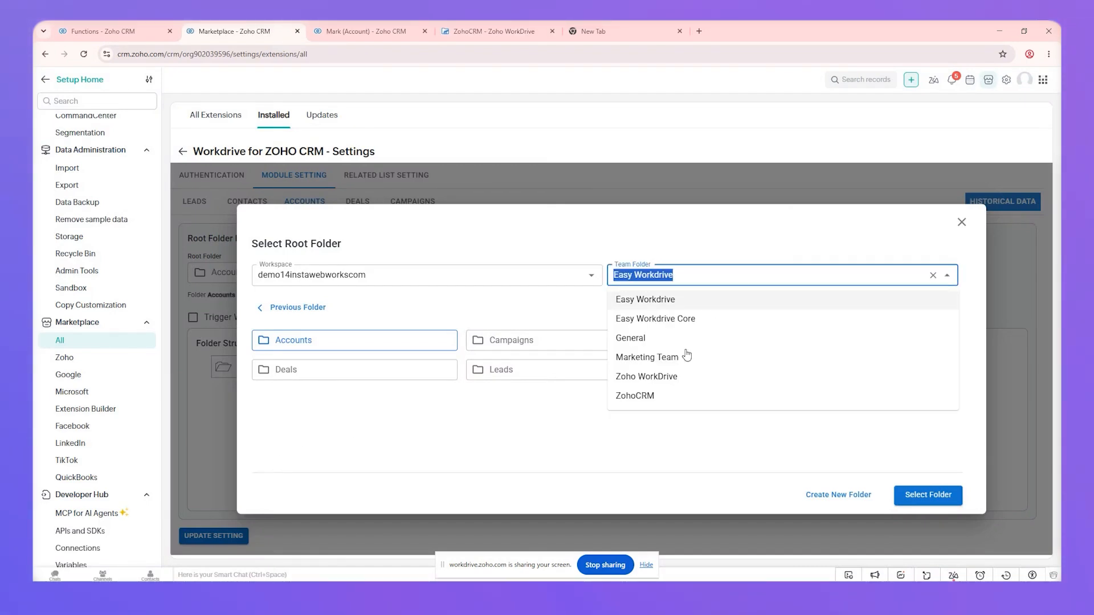
{"action": "left_click", "coordinate": [648, 397]}
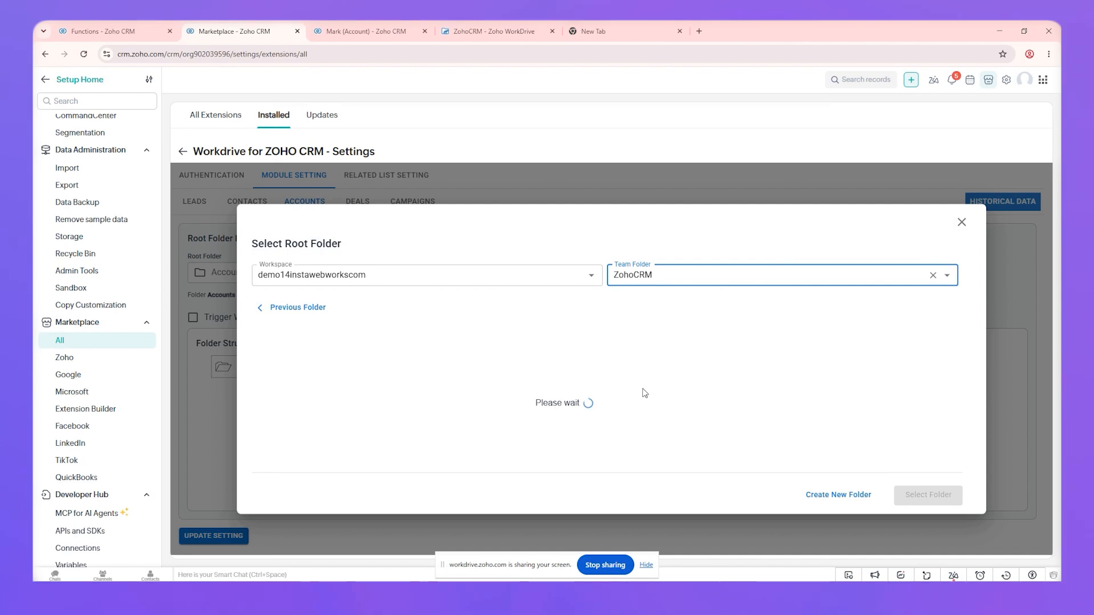
{"action": "left_click", "coordinate": [743, 348]}
{"action": "left_click", "coordinate": [923, 497]}
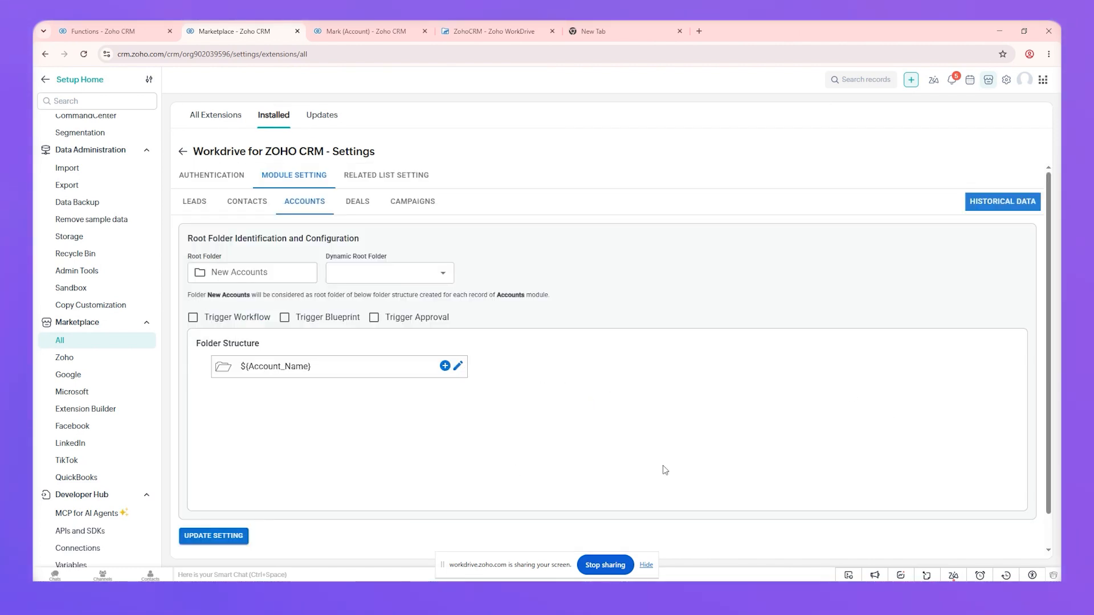
Save the New Accounts root folder setting with UPDATE SETTING
{"action": "left_click", "coordinate": [221, 534]}
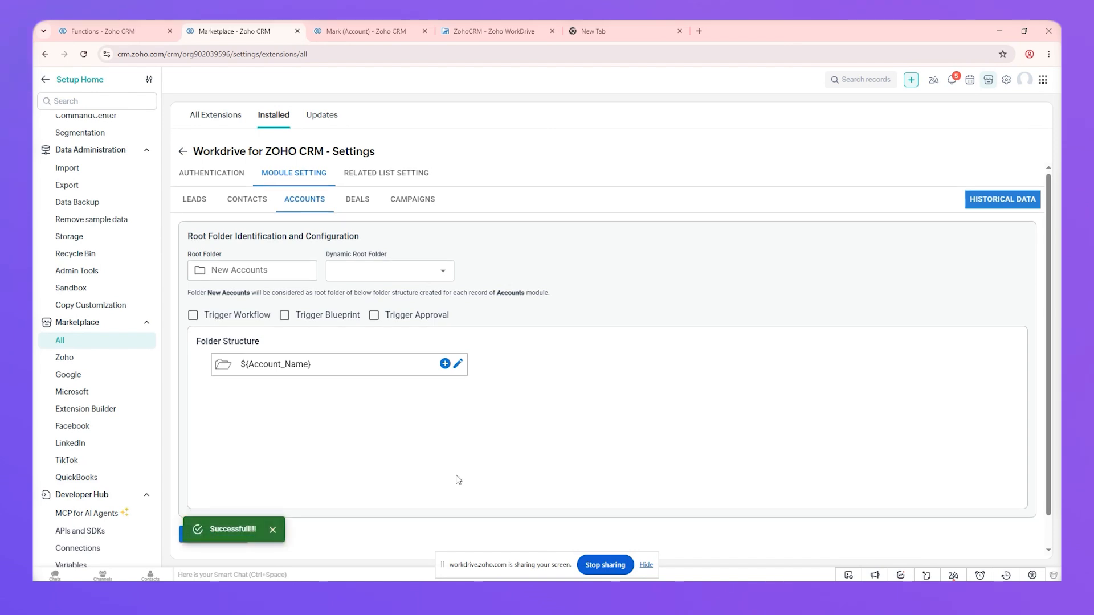
{"action": "scroll", "coordinate": [457, 479], "scroll_direction": "down", "scroll_amount": 1}
{"action": "scroll", "coordinate": [371, 197], "scroll_direction": "up", "scroll_amount": 1}
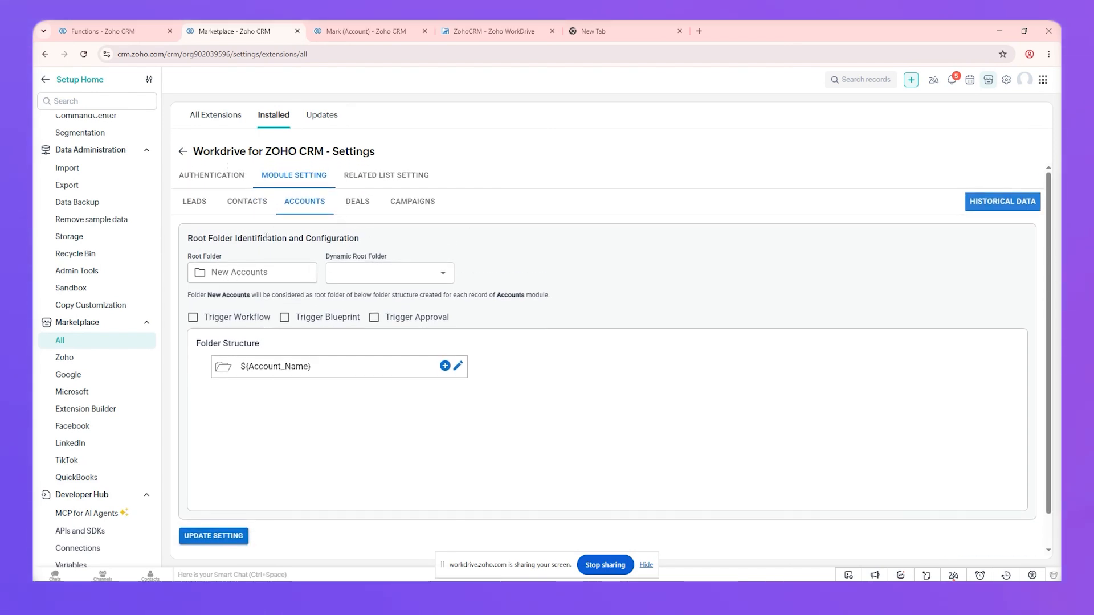
Compare the Deals module folder settings against WorkDrive's folders, then view the existing account record
{"action": "left_click", "coordinate": [509, 32]}
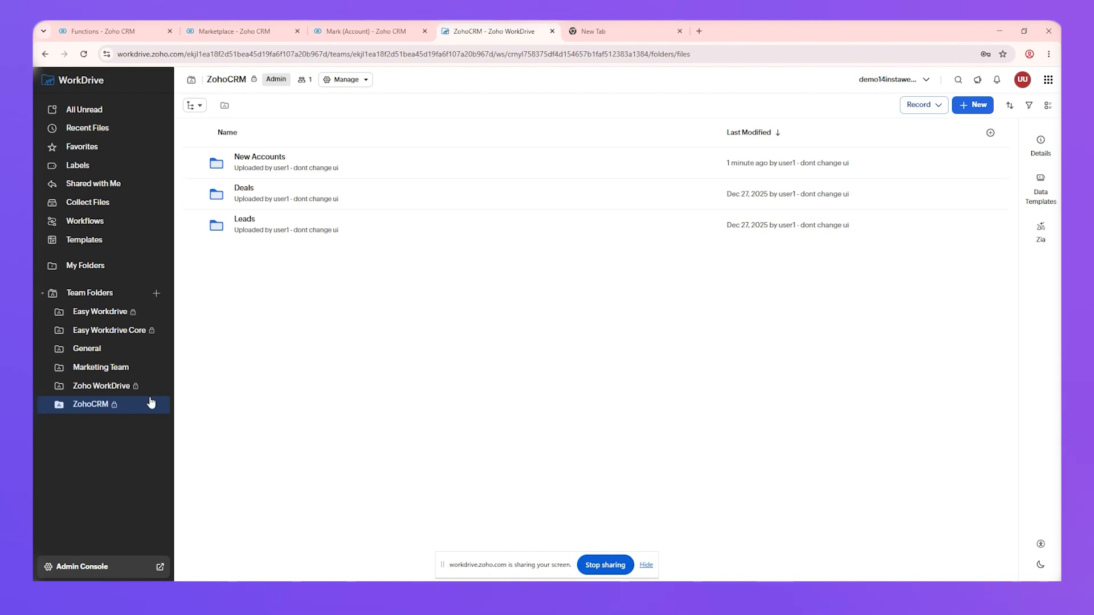
{"action": "left_click", "coordinate": [281, 22]}
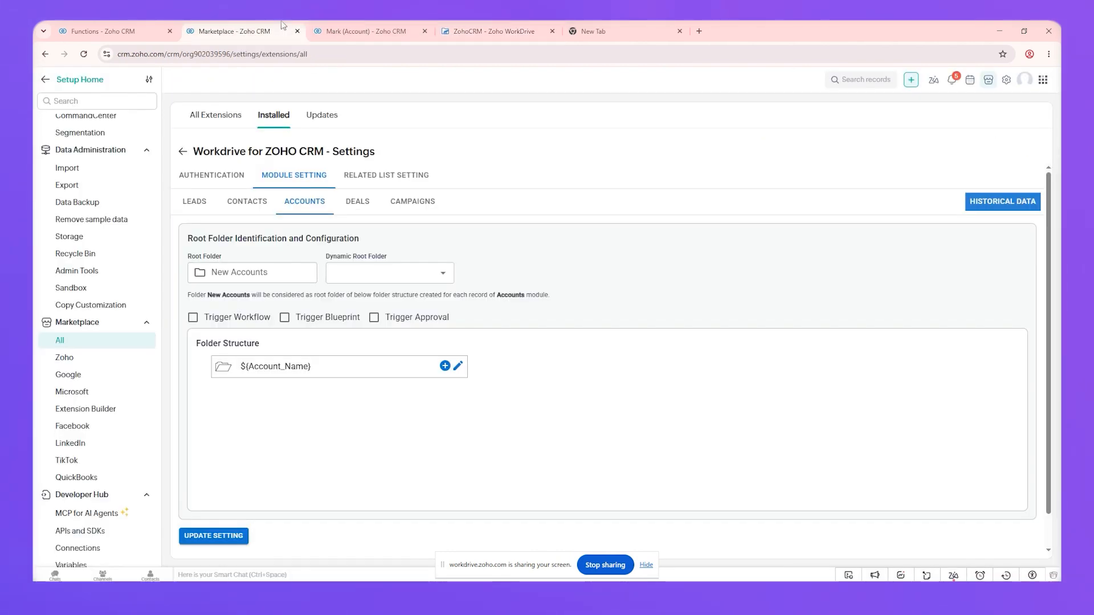
{"action": "left_click", "coordinate": [366, 210]}
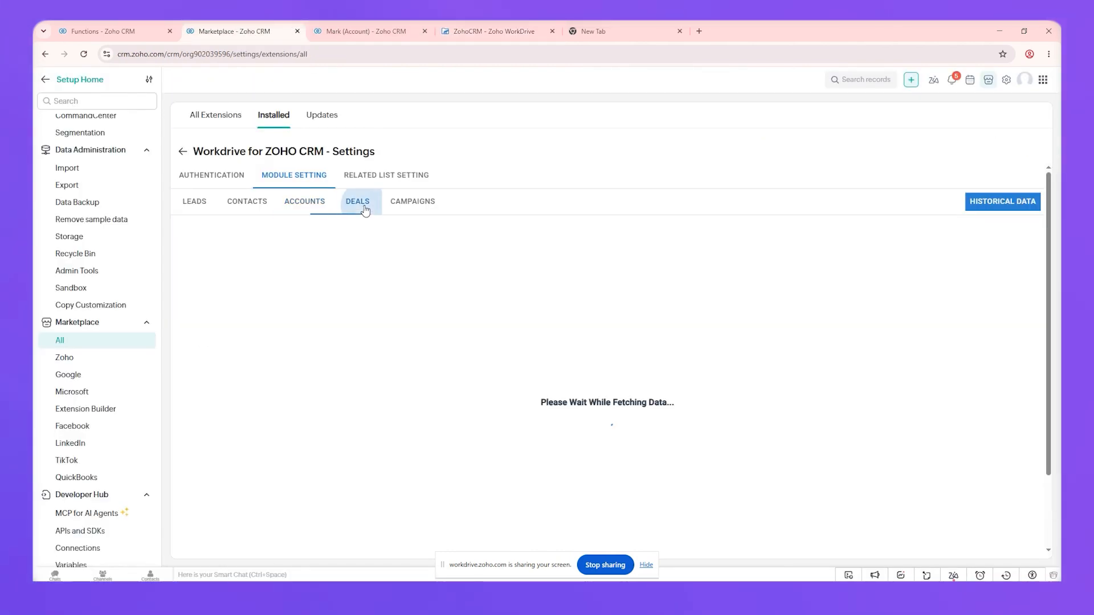
{"action": "left_click", "coordinate": [471, 26]}
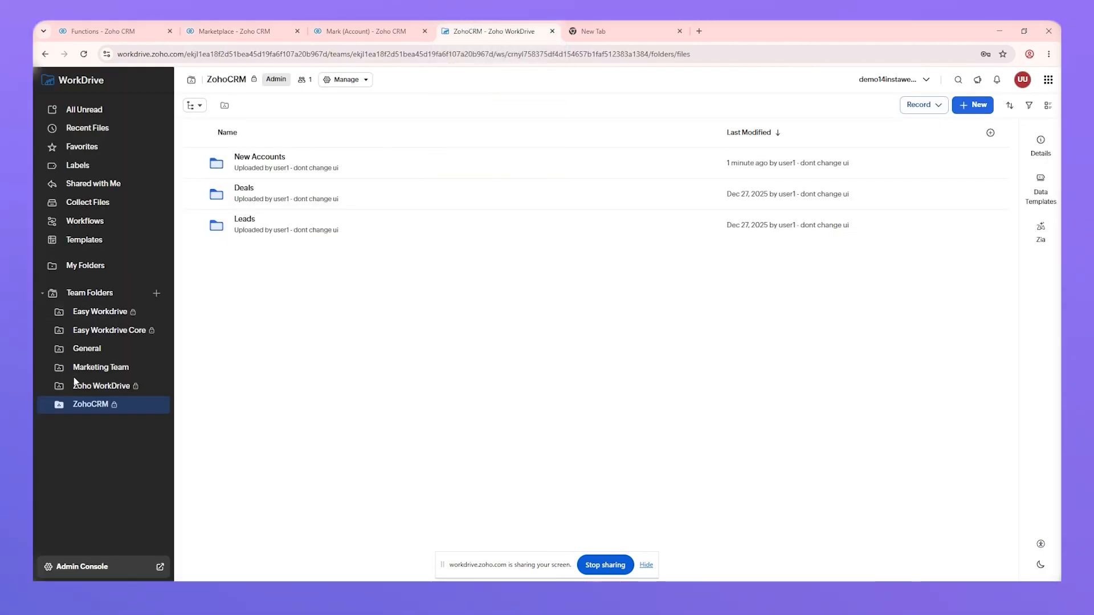
{"action": "left_click", "coordinate": [278, 23]}
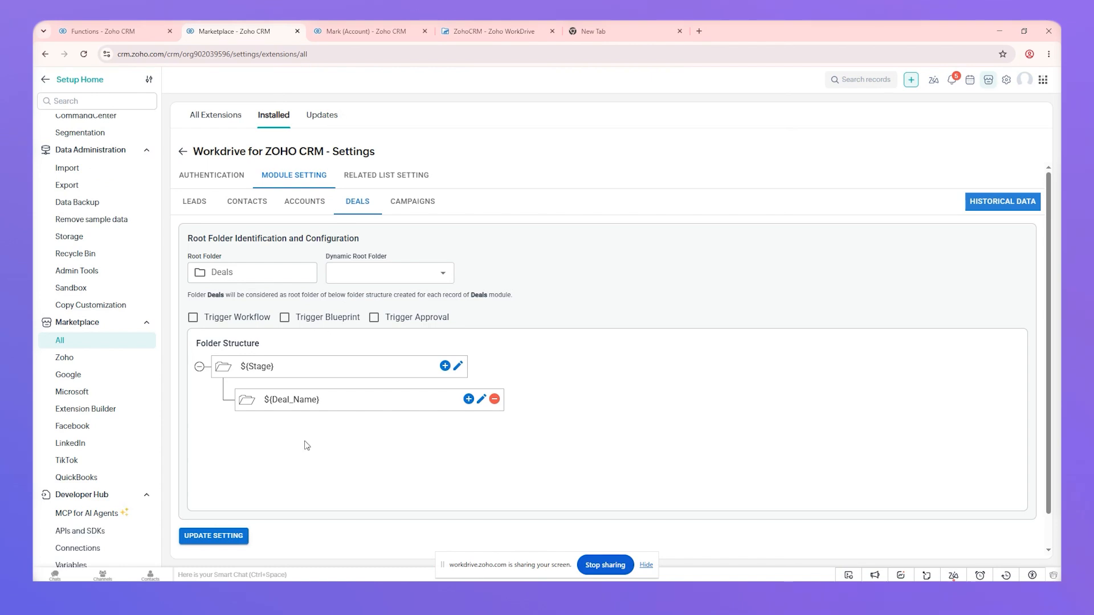
{"action": "left_click", "coordinate": [364, 31]}
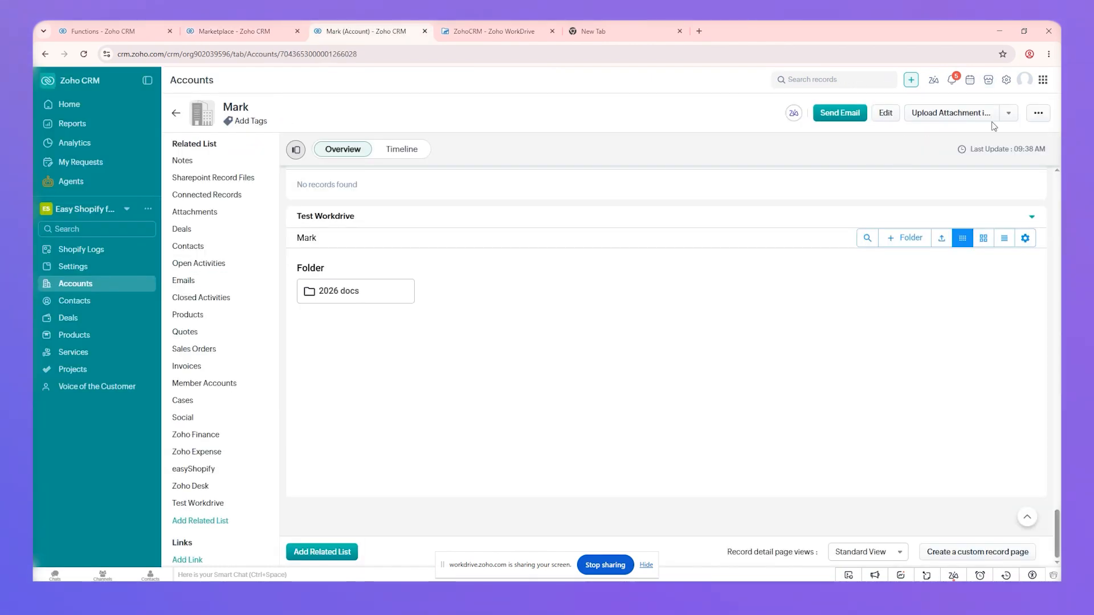
Create and save a new account named 'To'
{"action": "left_click", "coordinate": [1007, 112]}
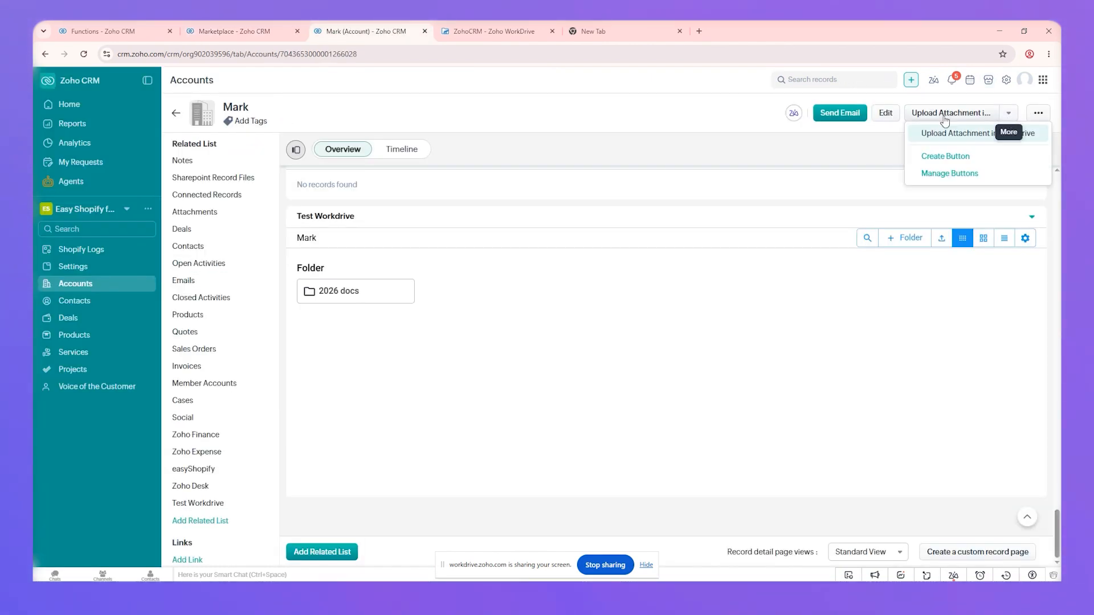
{"action": "left_click", "coordinate": [597, 183]}
{"action": "left_click", "coordinate": [84, 285]}
{"action": "left_click", "coordinate": [964, 132]}
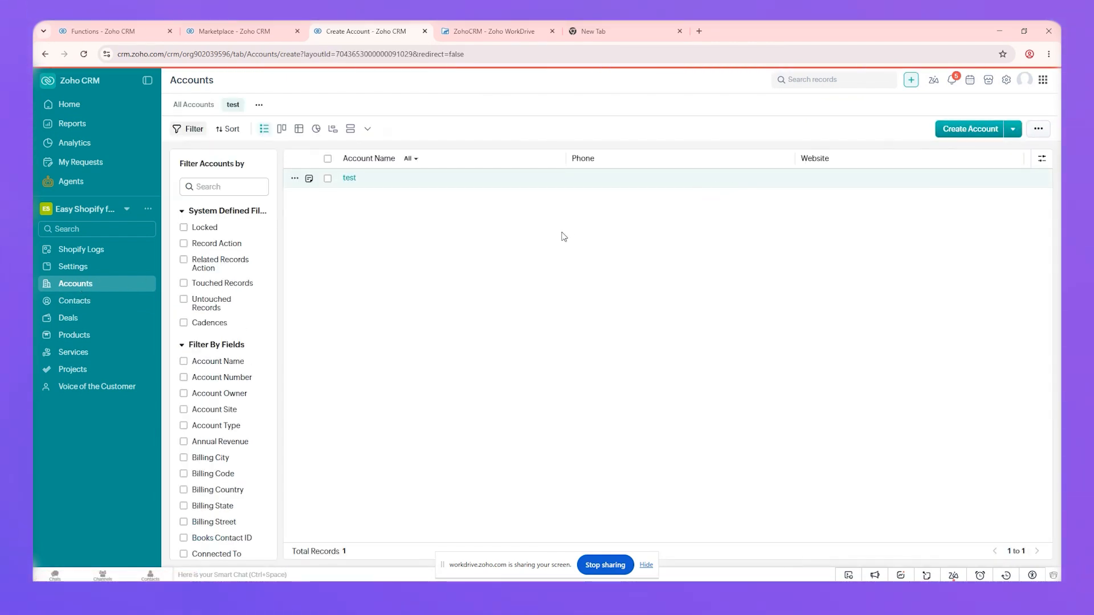
{"action": "left_click", "coordinate": [388, 266]}
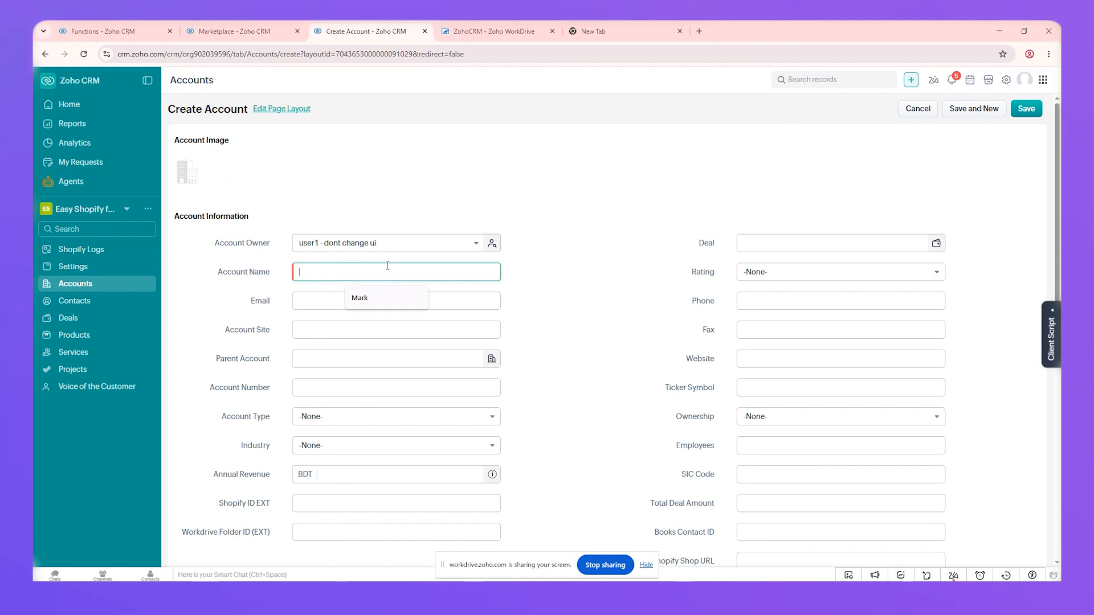
{"action": "type", "text": "Tomas"}
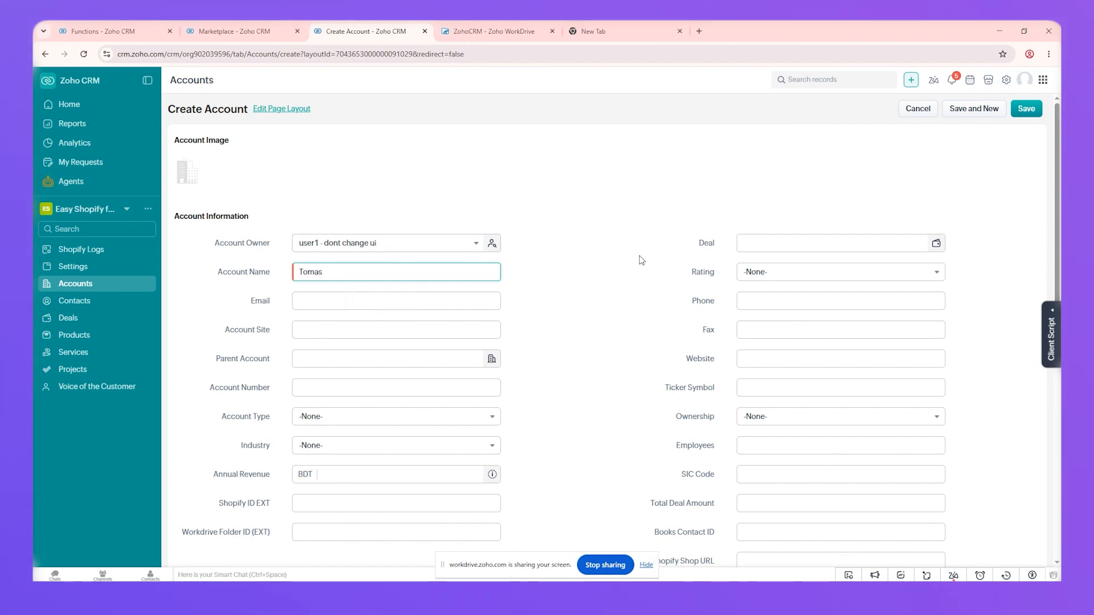
{"action": "left_click", "coordinate": [1027, 108]}
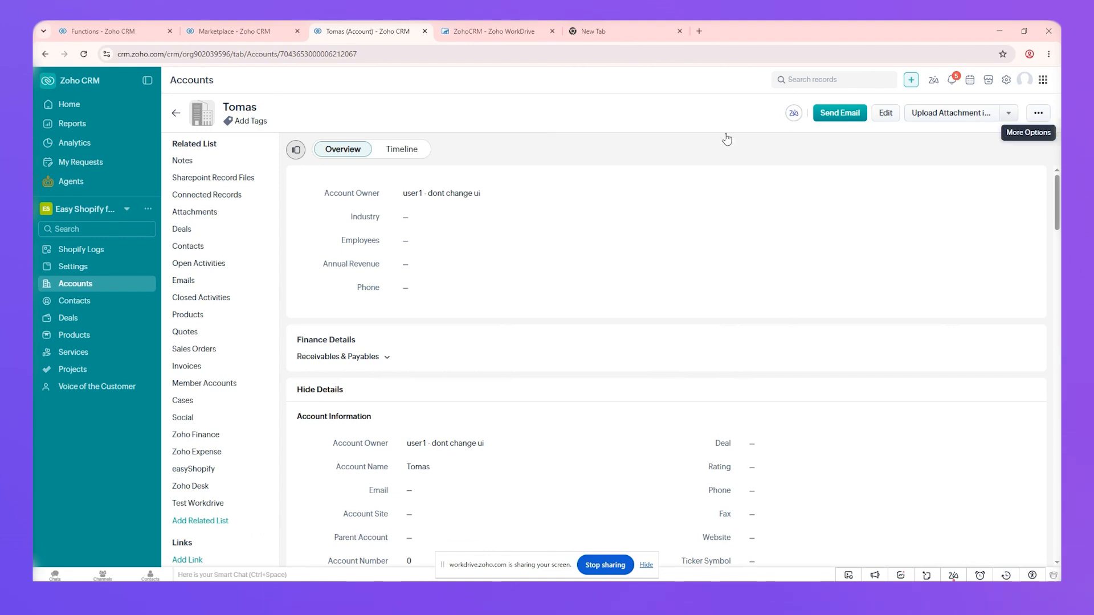
Review the new account's timeline and Test Workdrive list for its created folder
{"action": "left_click", "coordinate": [394, 151]}
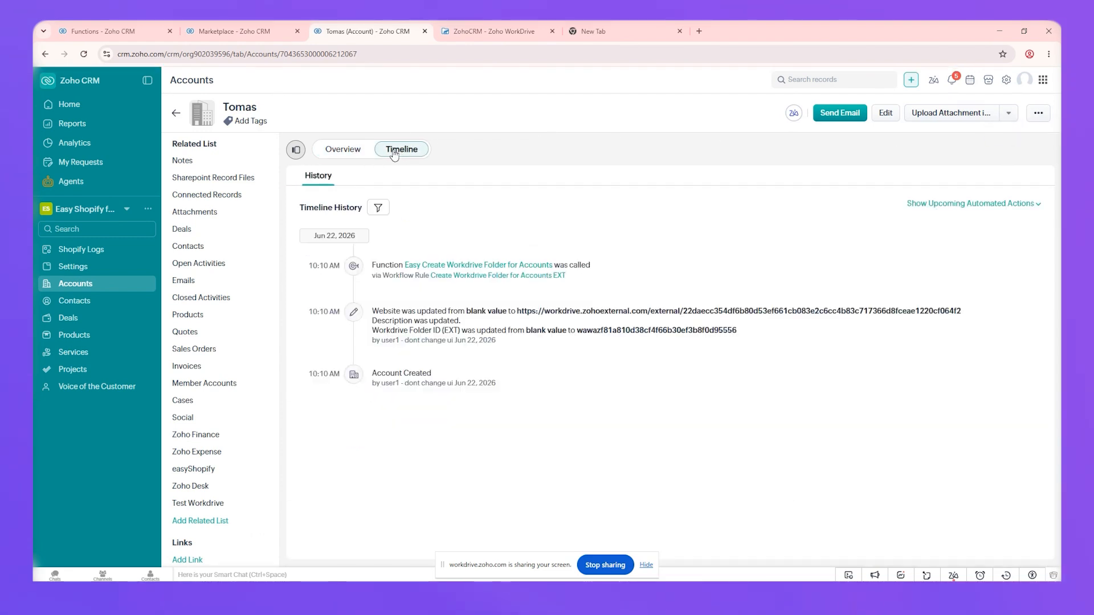
{"action": "left_click", "coordinate": [226, 504]}
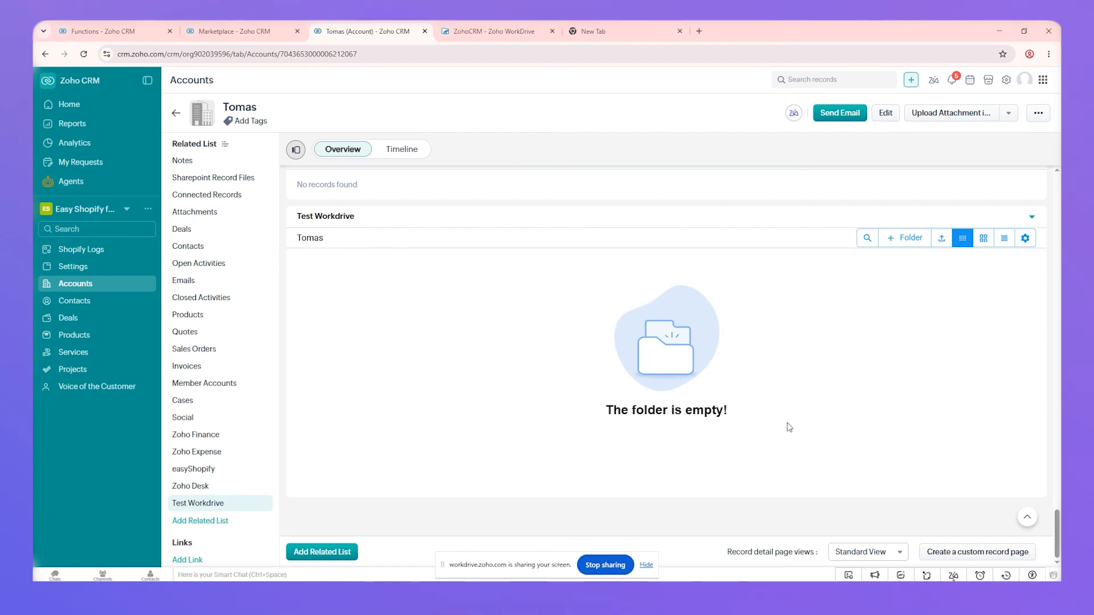
{"action": "left_click", "coordinate": [491, 31]}
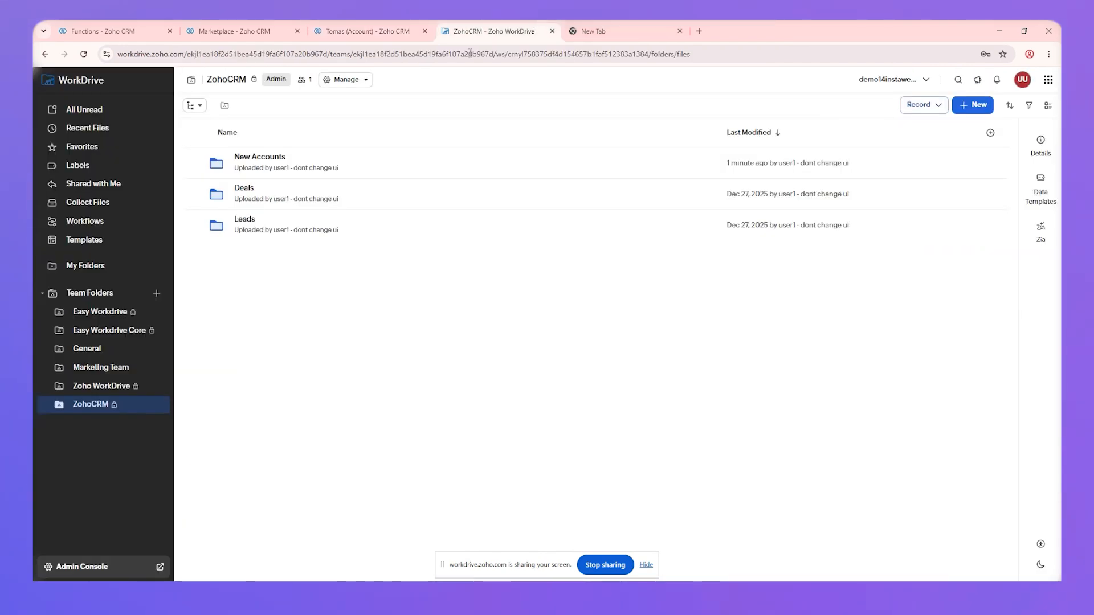
Check the New Accounts folder in WorkDrive, then open CRM Setup in a new tab
{"action": "left_click", "coordinate": [272, 159]}
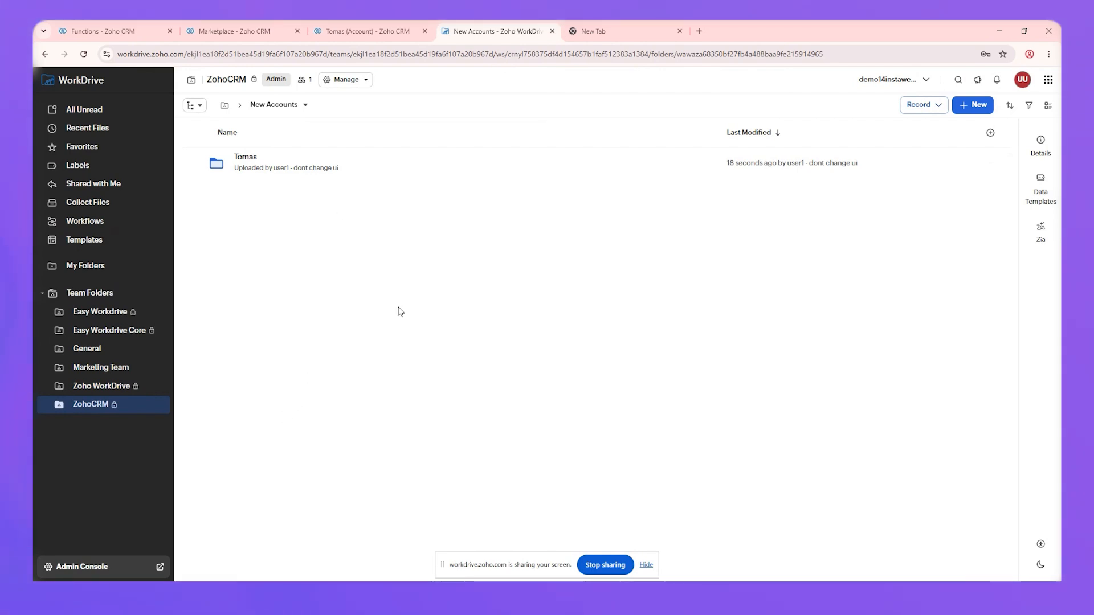
{"action": "key", "text": "ctrl+2"}
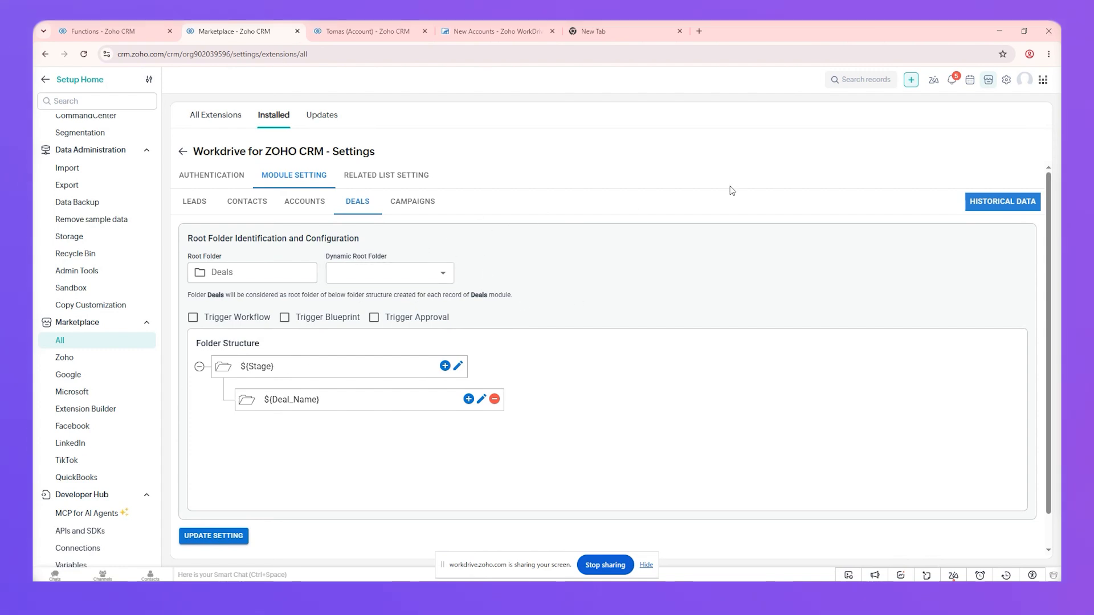
{"action": "middle_click", "coordinate": [1008, 80]}
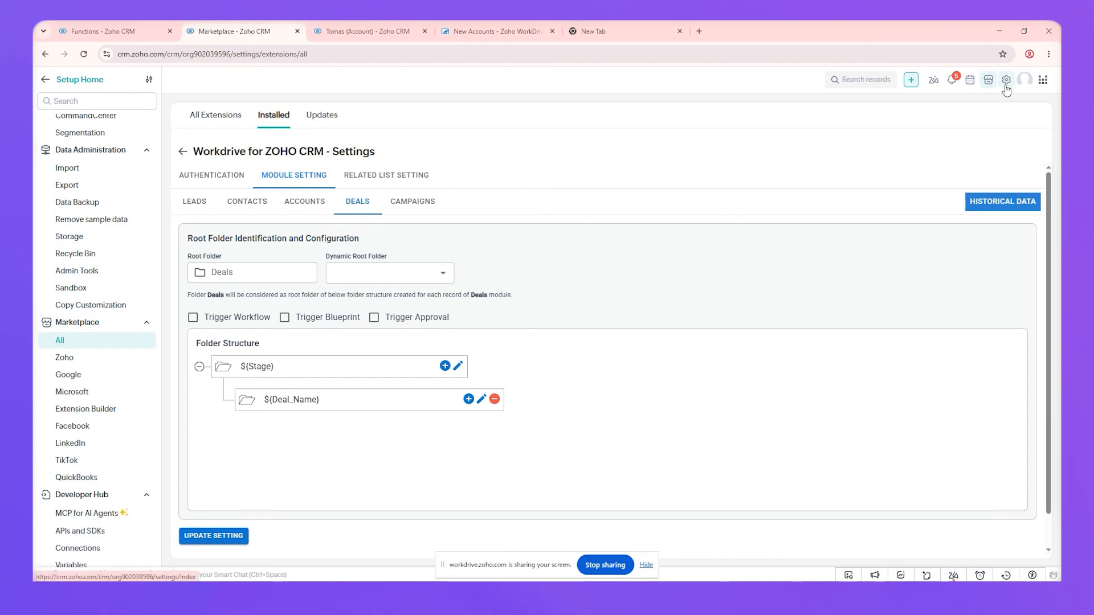
{"action": "left_click", "coordinate": [393, 31]}
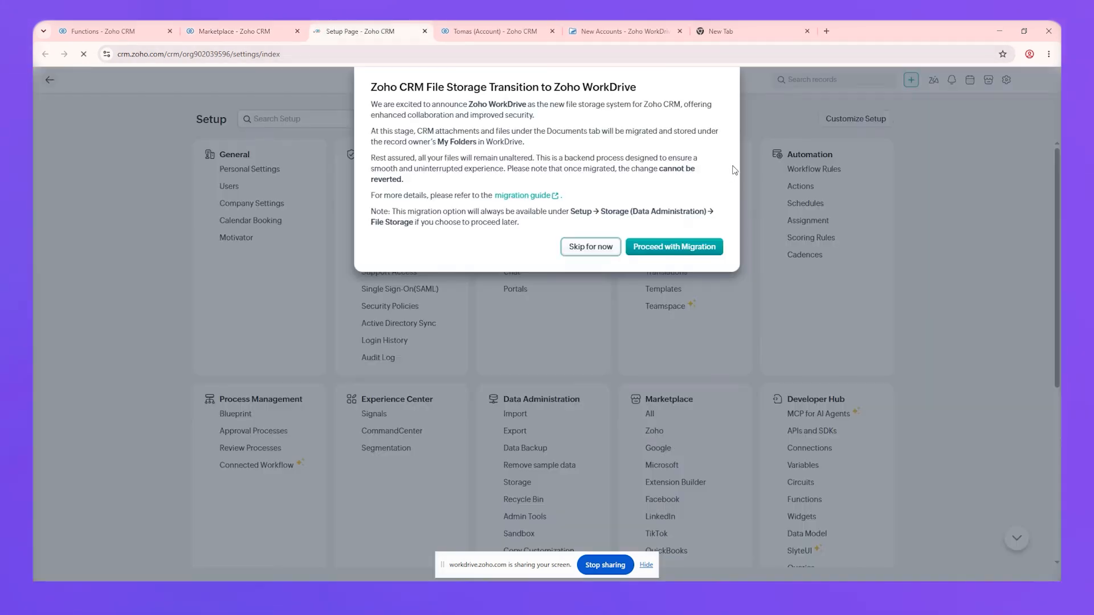
Dismiss the WorkDrive notice, search workflow rules for 'workdri' and open Operators Workdrive
{"action": "left_click", "coordinate": [590, 247]}
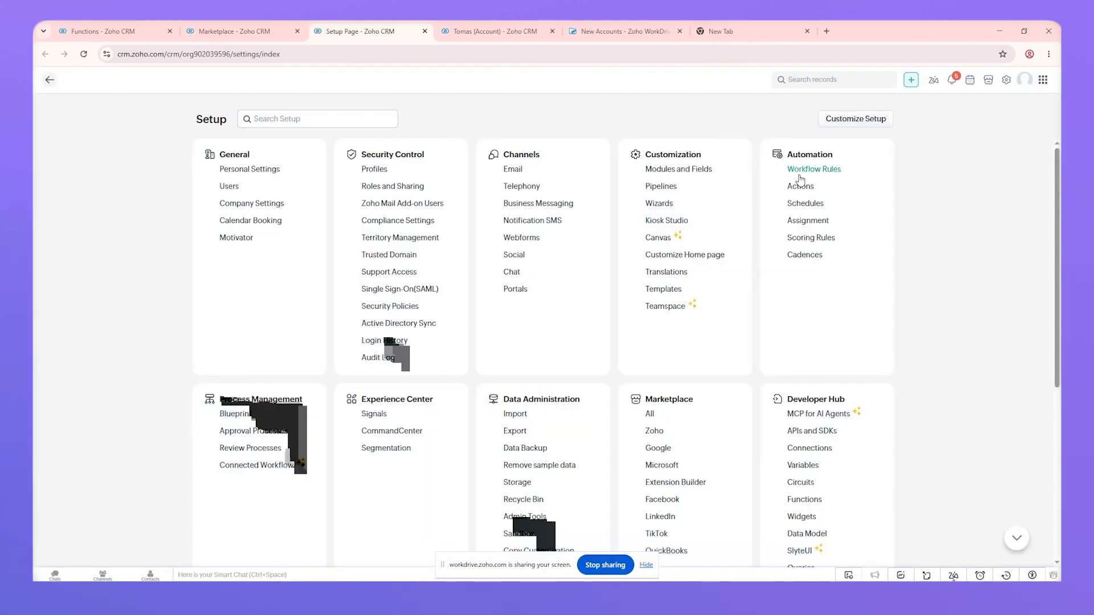
{"action": "left_click", "coordinate": [798, 170]}
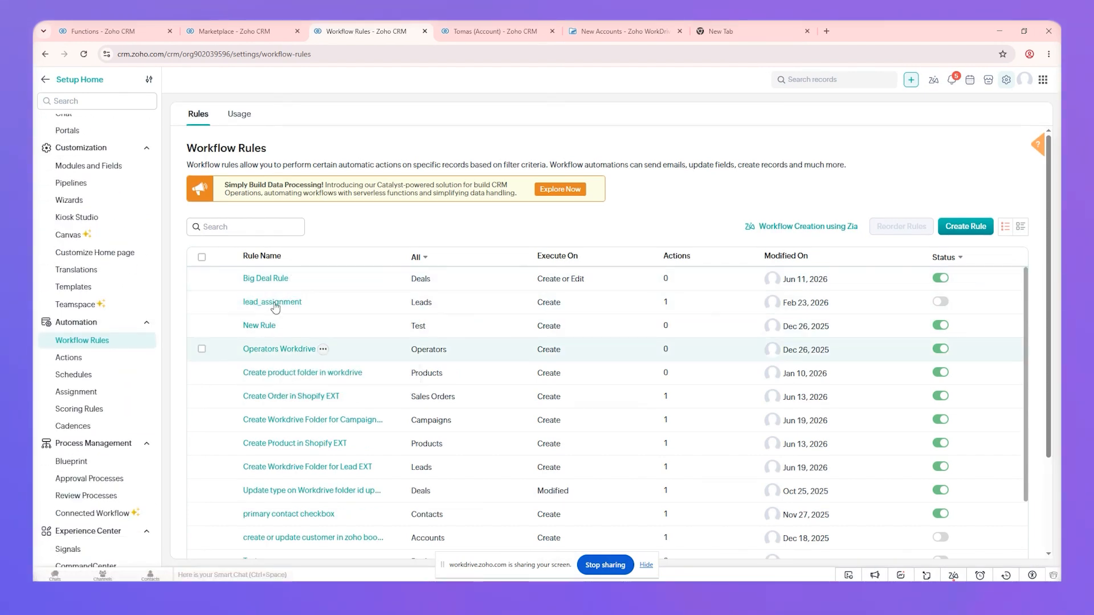
{"action": "left_click", "coordinate": [268, 227]}
{"action": "type", "text": "workdri"}
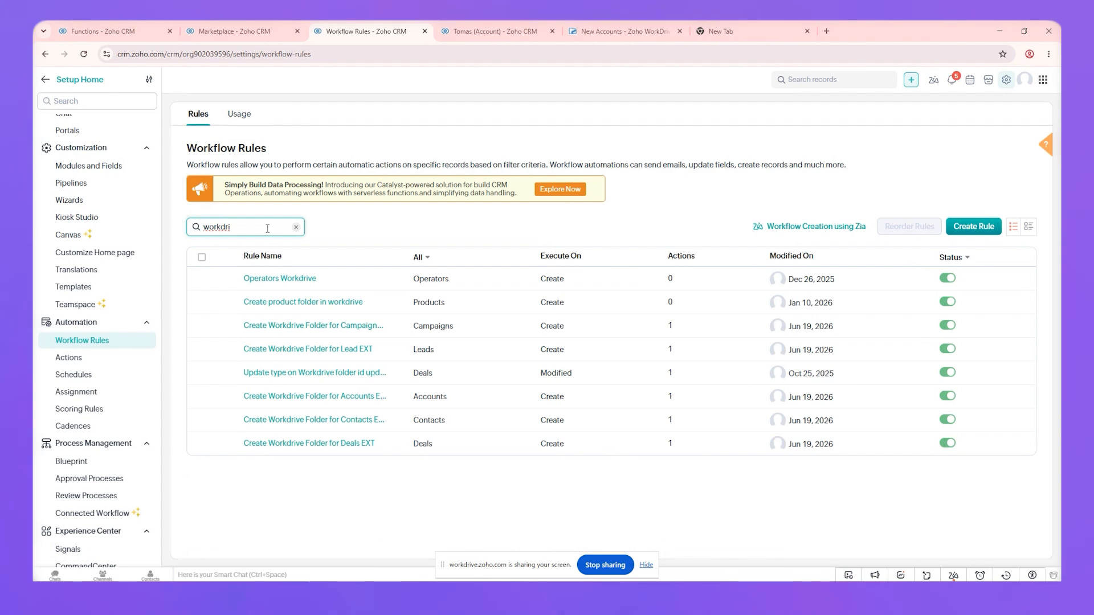
{"action": "left_click", "coordinate": [294, 280]}
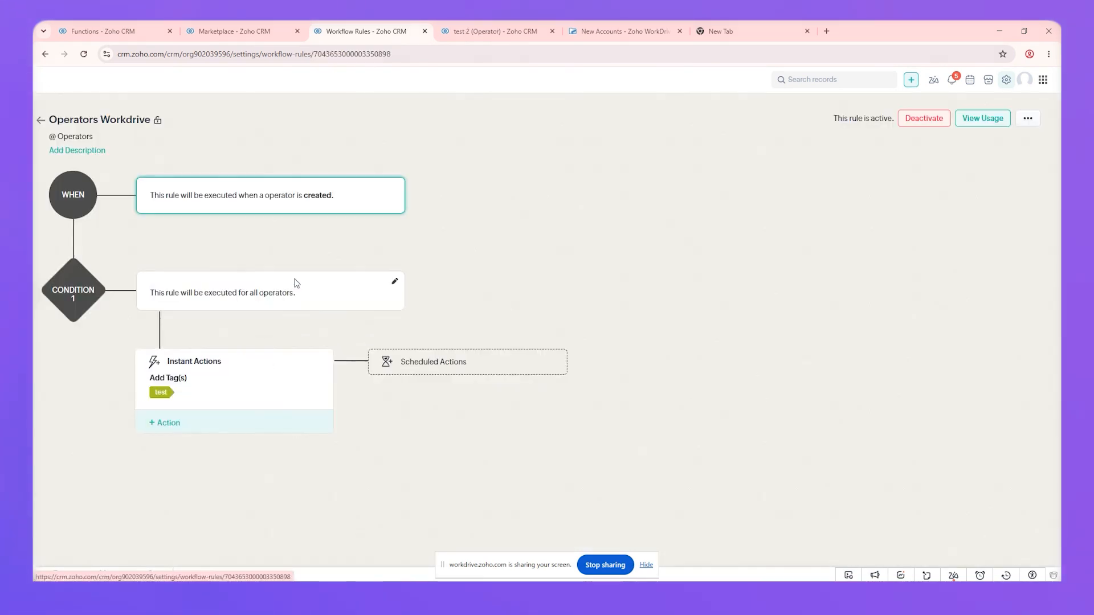
Add a Create Workdrive Setting custom action that creates a WorkDrive folder
{"action": "left_click", "coordinate": [170, 423]}
{"action": "mouse_move", "coordinate": [221, 403]}
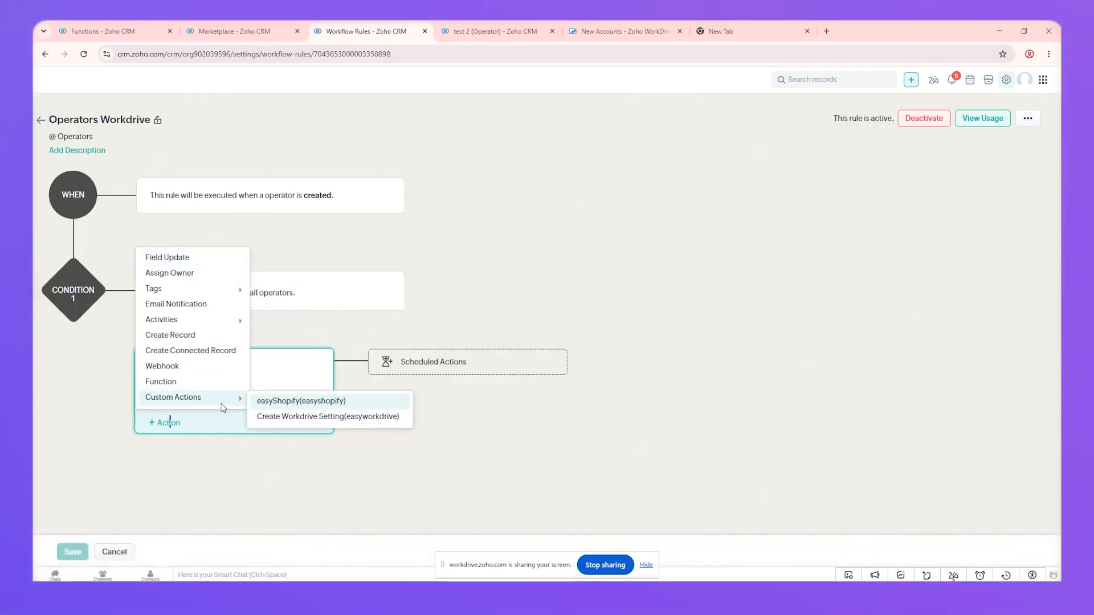
{"action": "left_click", "coordinate": [287, 420]}
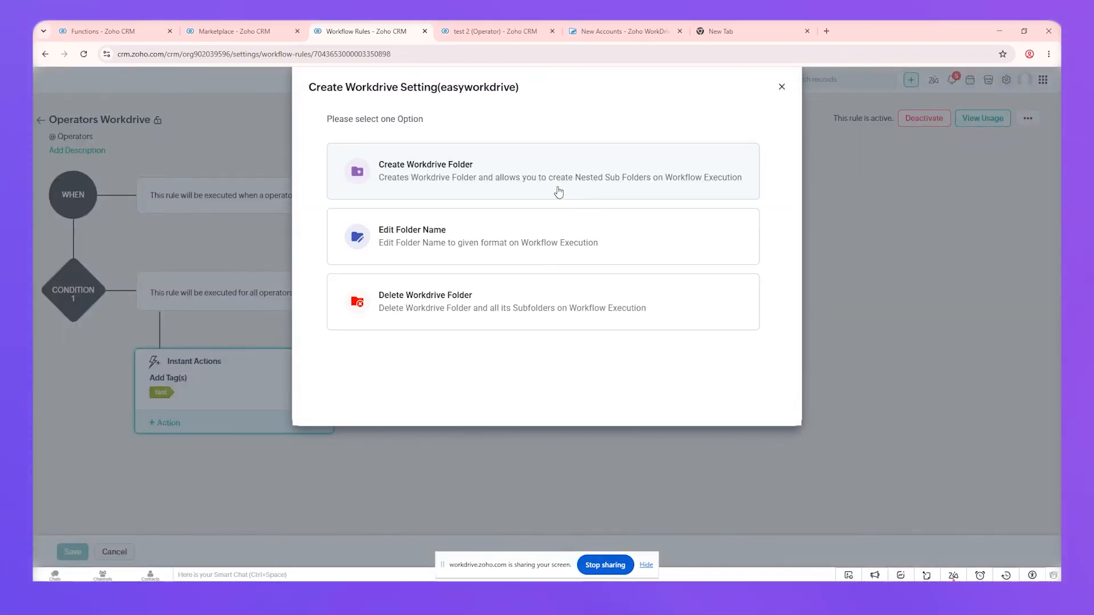
{"action": "left_click", "coordinate": [444, 170]}
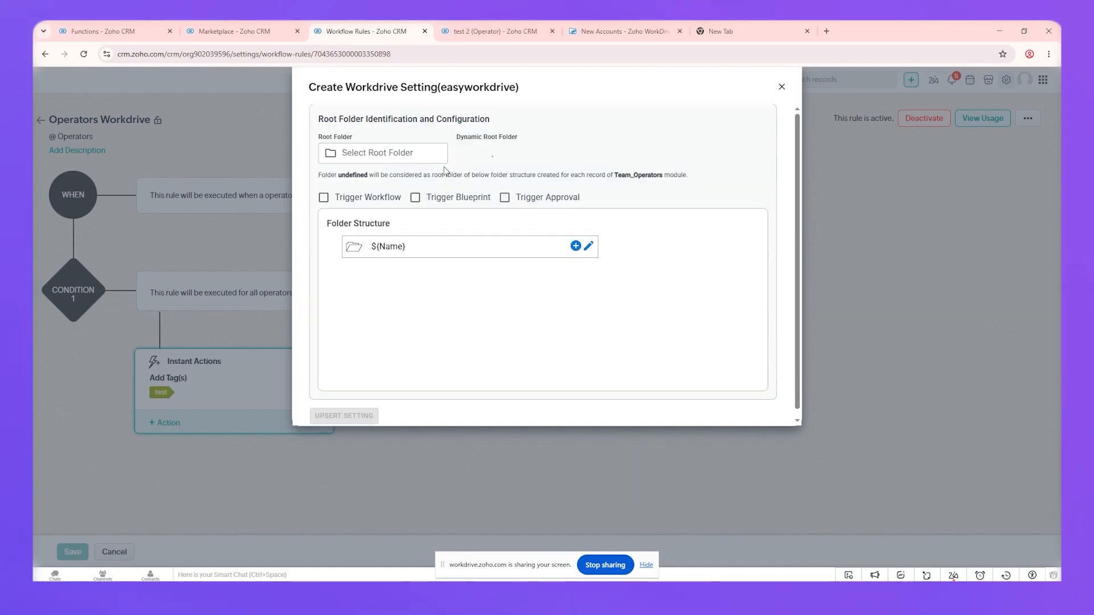
Choose Operators in the ZohoCRM team folder as the action's root folder
{"action": "left_click", "coordinate": [405, 158]}
{"action": "left_click", "coordinate": [403, 284]}
{"action": "left_click", "coordinate": [398, 315]}
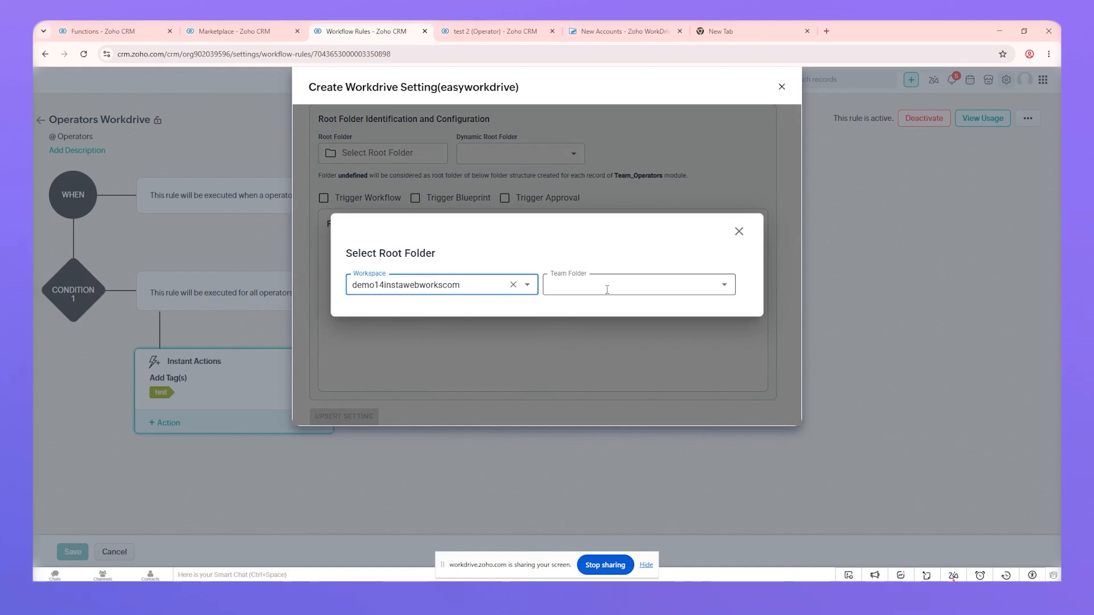
{"action": "left_click", "coordinate": [607, 289]}
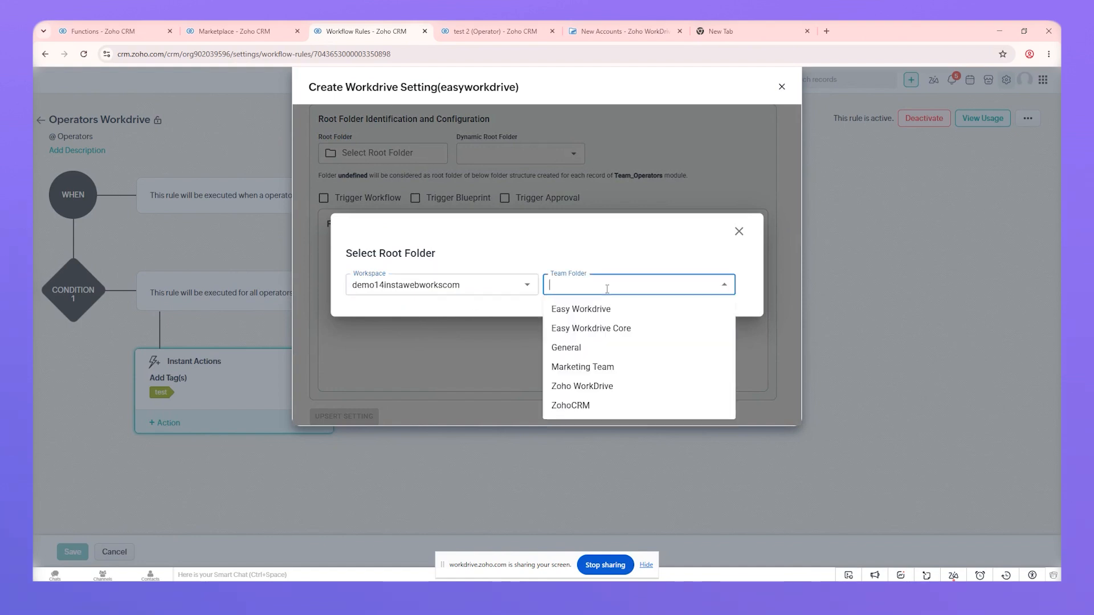
{"action": "left_click", "coordinate": [571, 406]}
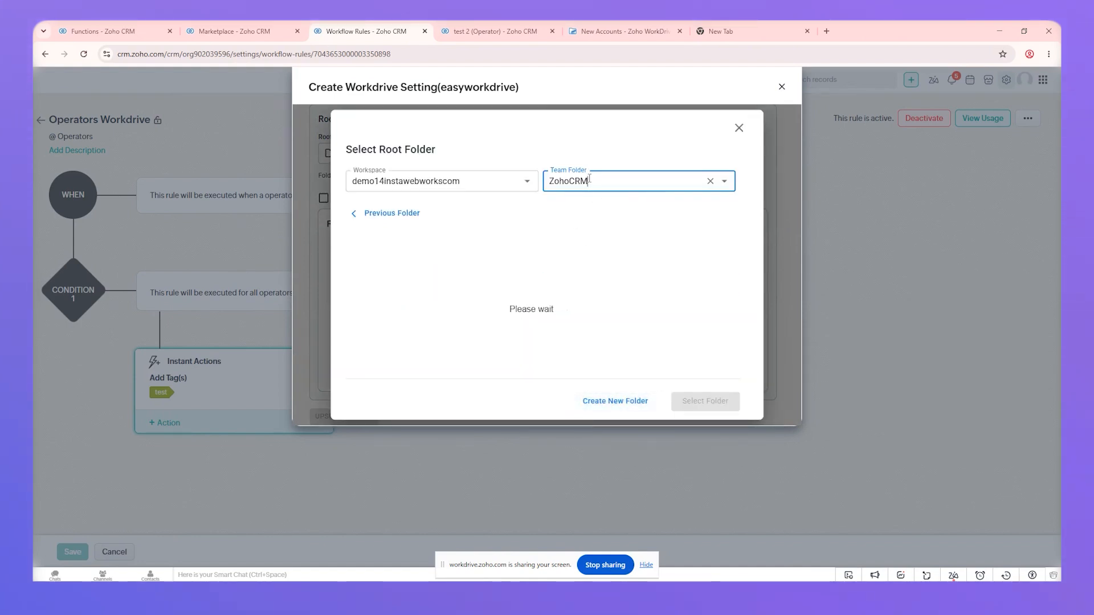
{"action": "left_click", "coordinate": [413, 281]}
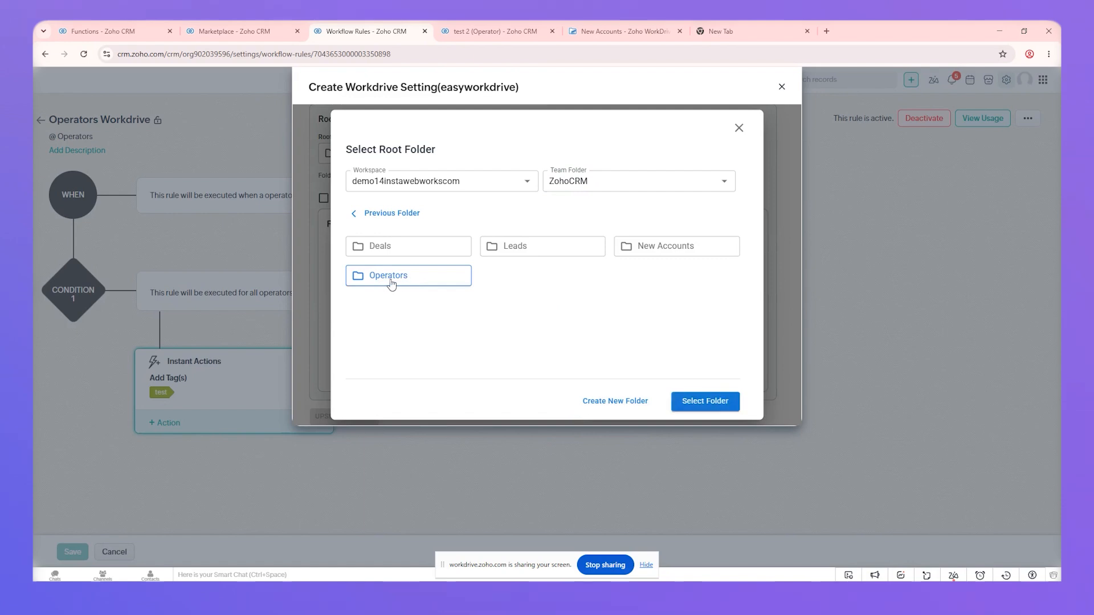
{"action": "left_click", "coordinate": [699, 403]}
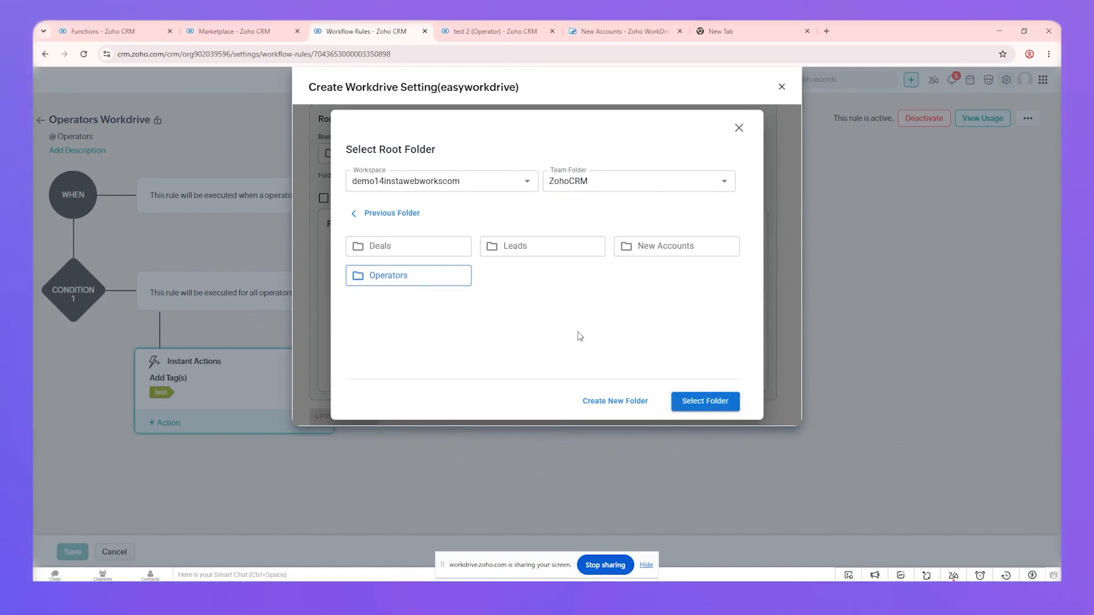
{"action": "left_click", "coordinate": [709, 407]}
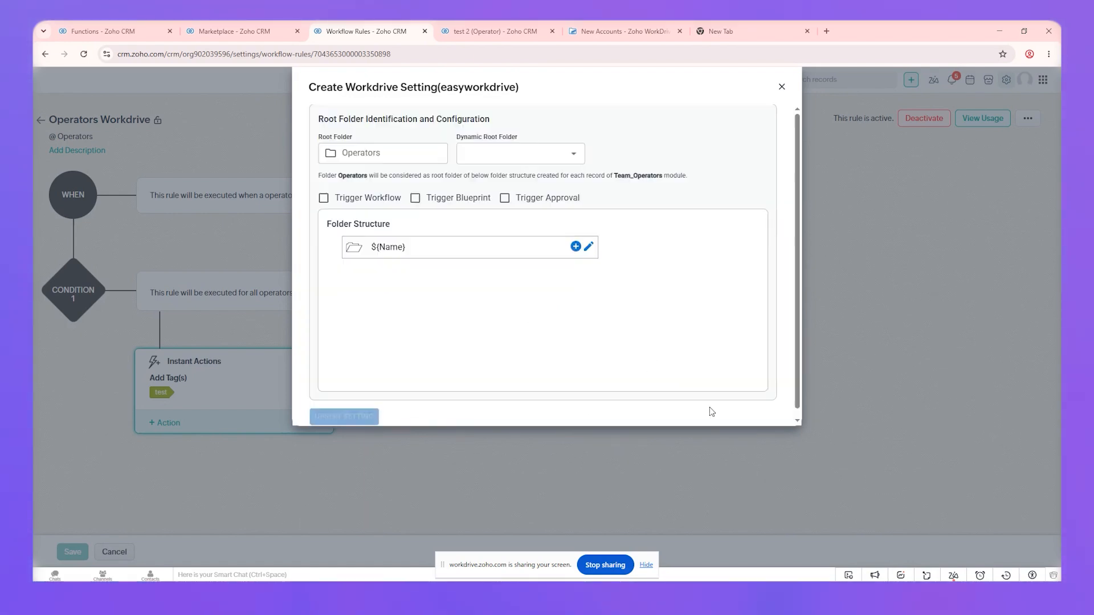
Make the ${Name} folder save its ID to WorkDrive Folder ID (EXT)
{"action": "left_click", "coordinate": [587, 249]}
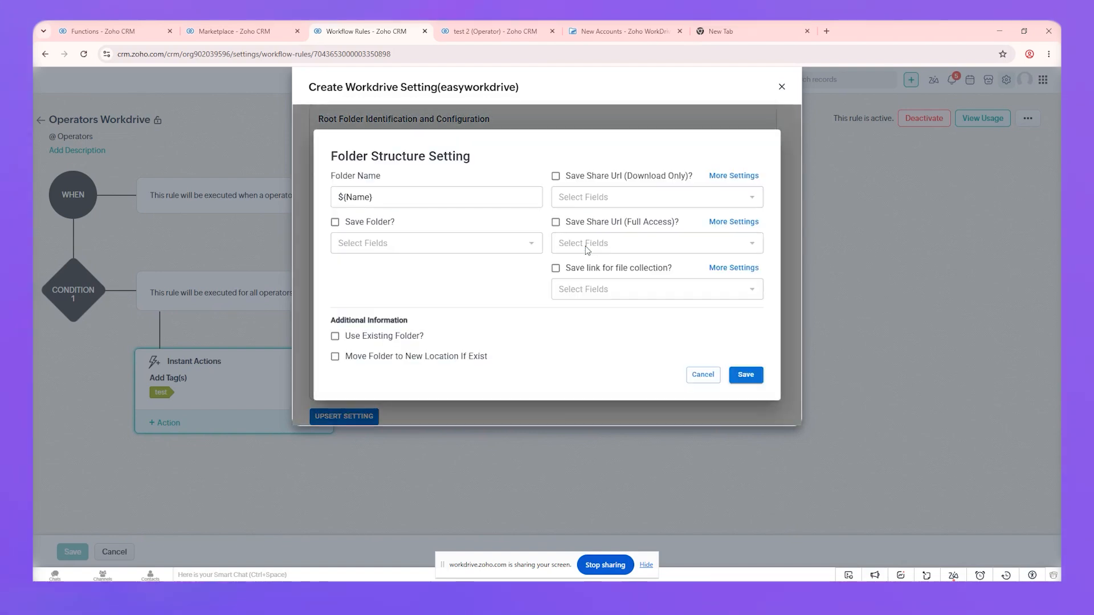
{"action": "left_click", "coordinate": [370, 243]}
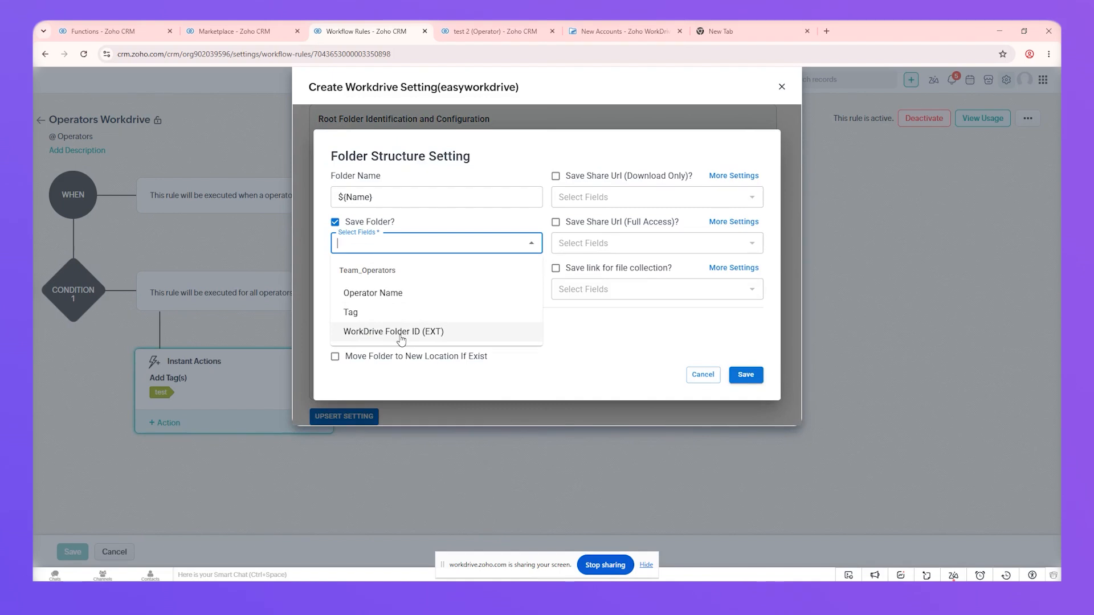
{"action": "left_click", "coordinate": [457, 332]}
{"action": "left_click", "coordinate": [498, 272]}
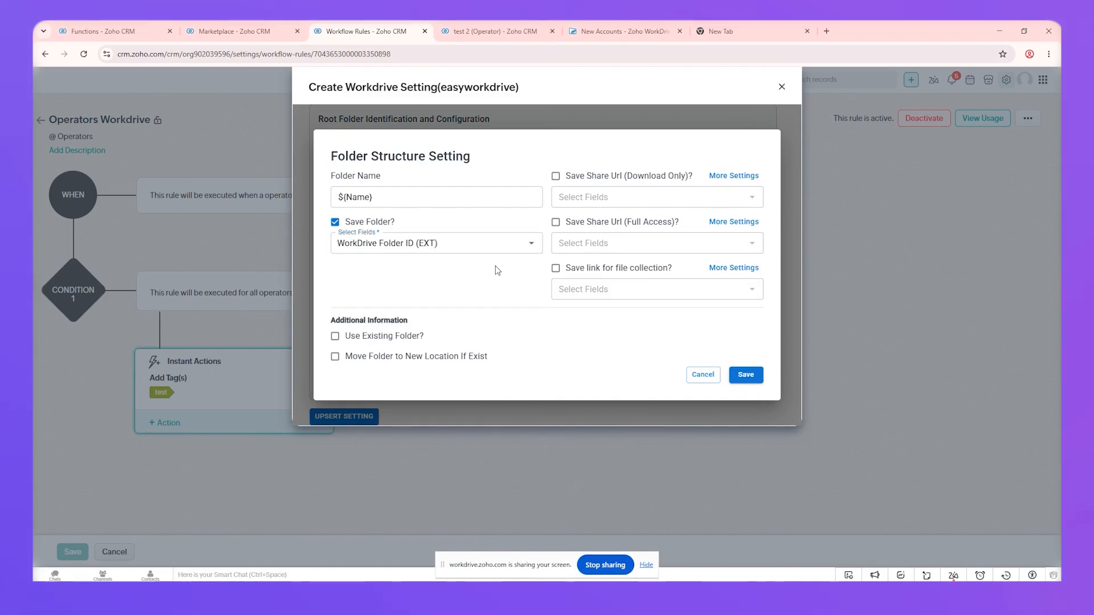
{"action": "left_click", "coordinate": [747, 375]}
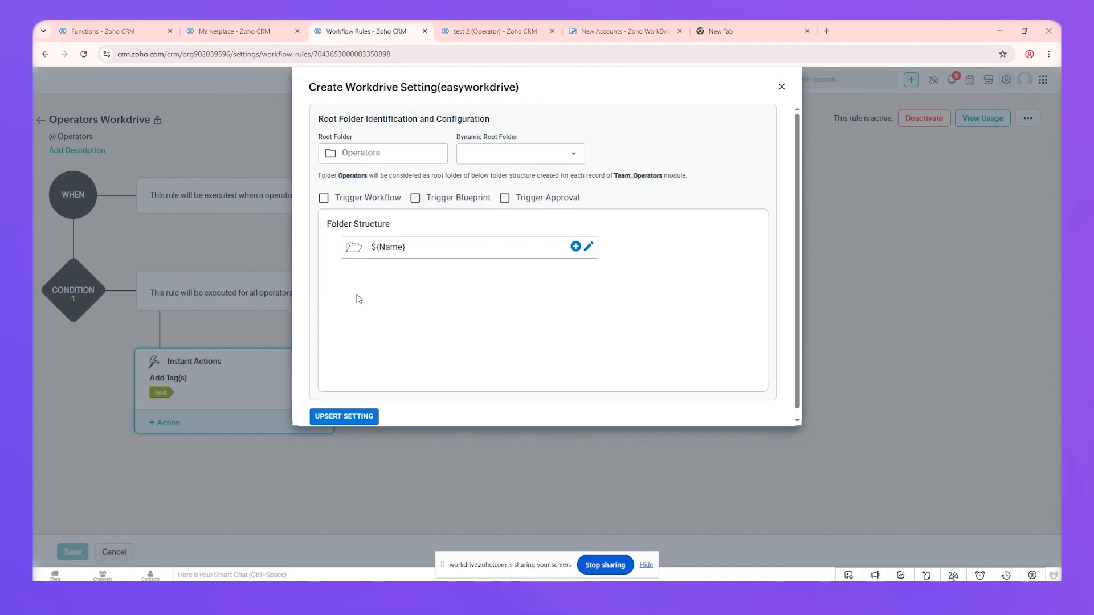
Save the setting named 'create folder' and associate it with the rule
{"action": "left_click", "coordinate": [356, 416]}
{"action": "left_click", "coordinate": [481, 118]}
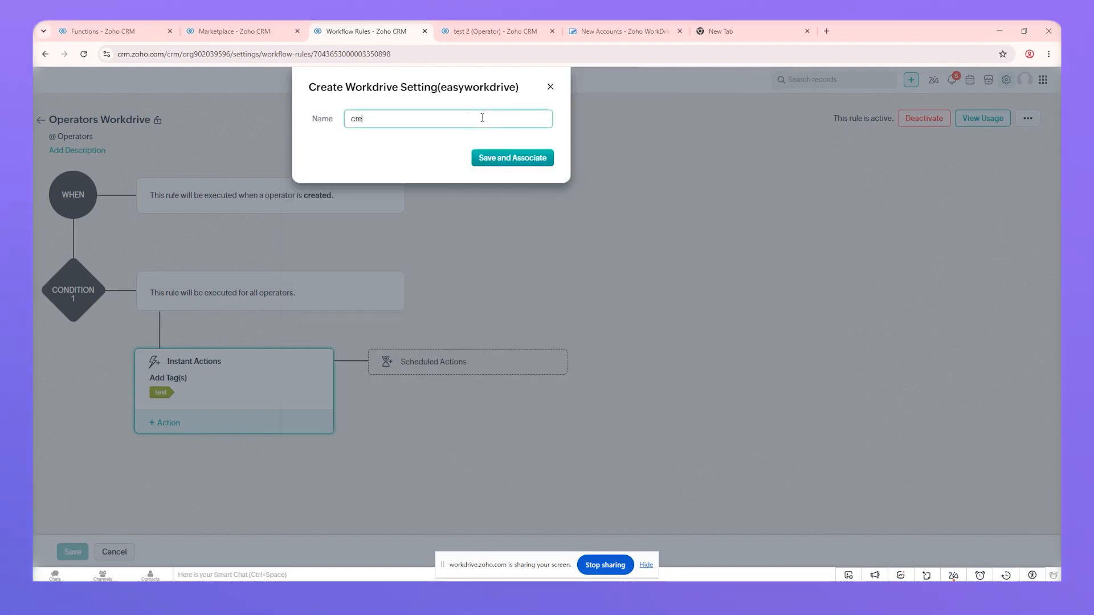
{"action": "type", "text": "create folder for operators"}
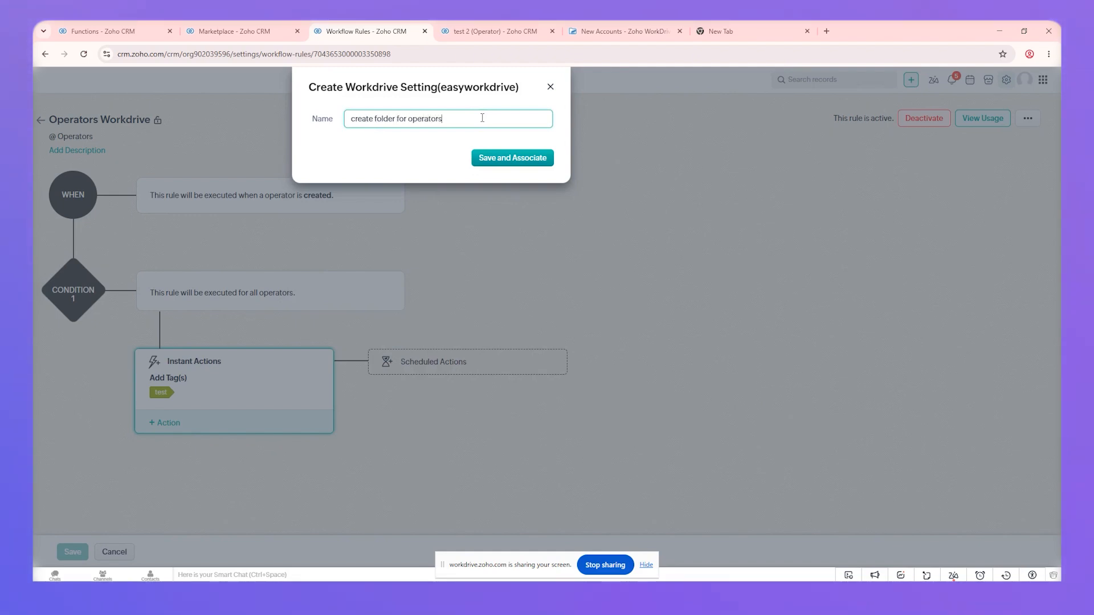
{"action": "left_click", "coordinate": [500, 163]}
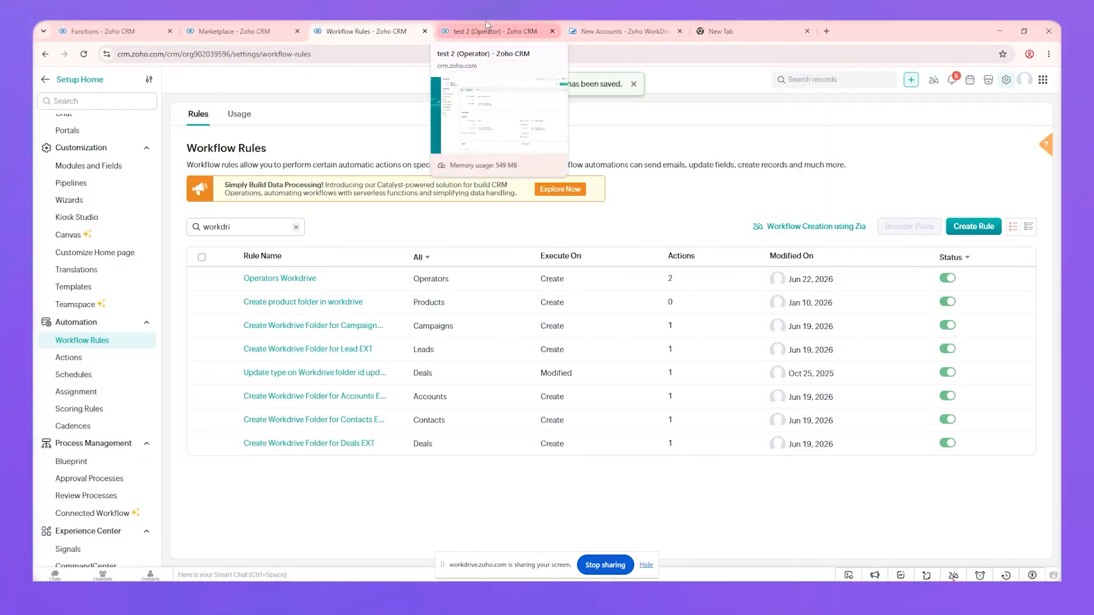
Create and save operator 'test 3', then confirm the folder action in its timeline
{"action": "left_click", "coordinate": [486, 22]}
{"action": "left_click", "coordinate": [175, 113]}
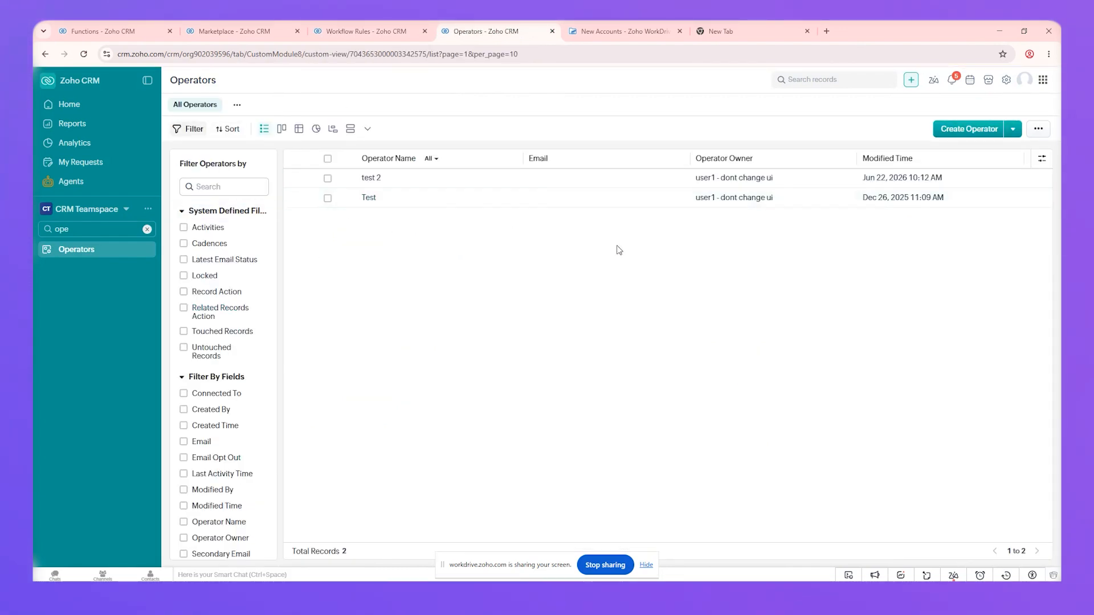
{"action": "left_click", "coordinate": [969, 131]}
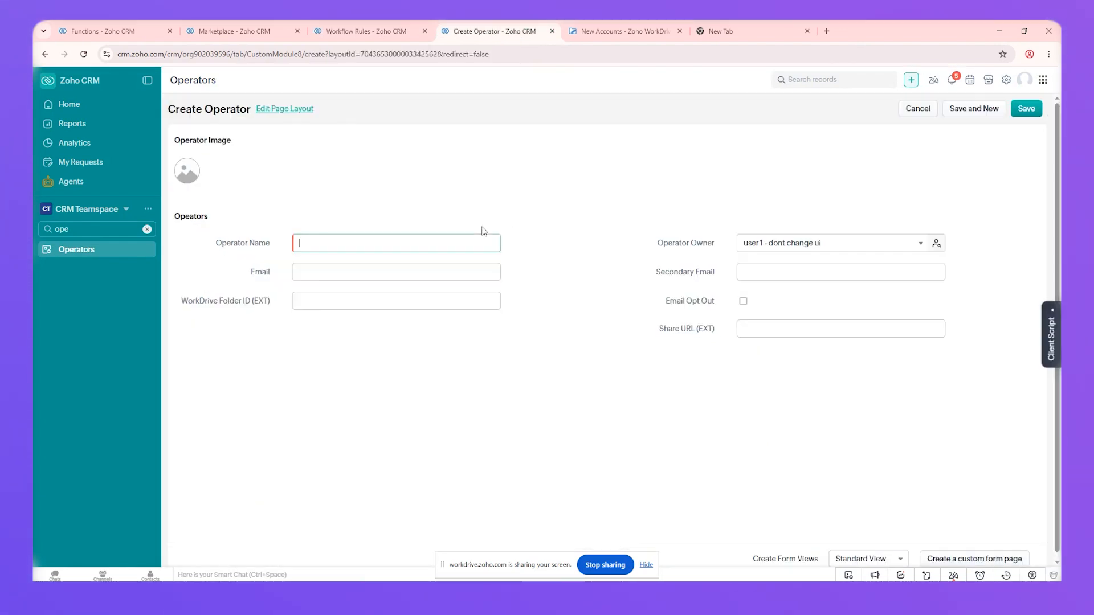
{"action": "type", "text": "test 3"}
{"action": "left_click", "coordinate": [1026, 110]}
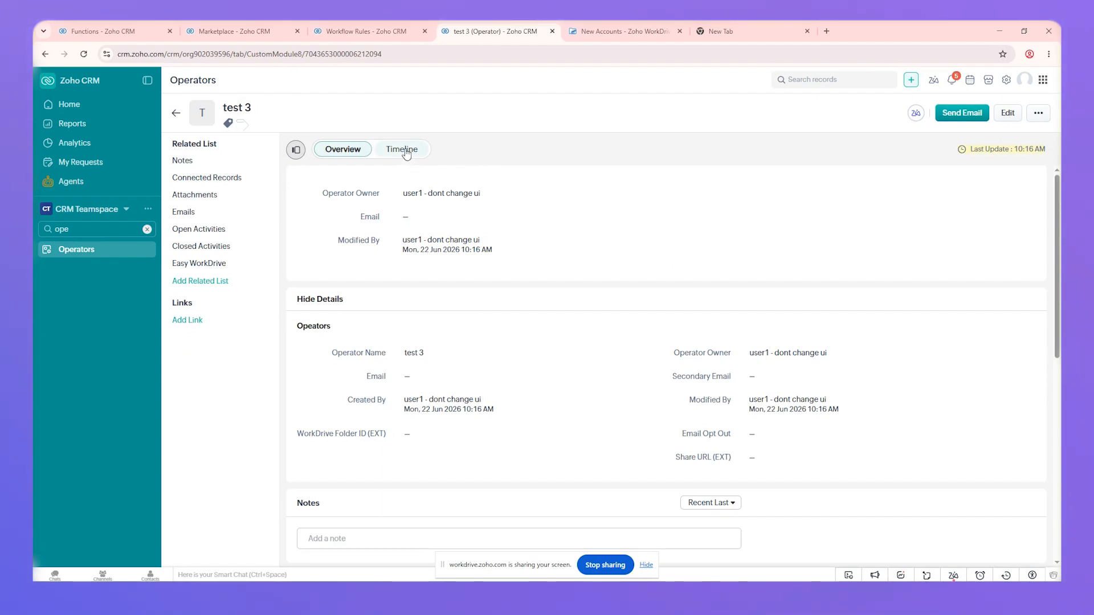
{"action": "left_click", "coordinate": [407, 151]}
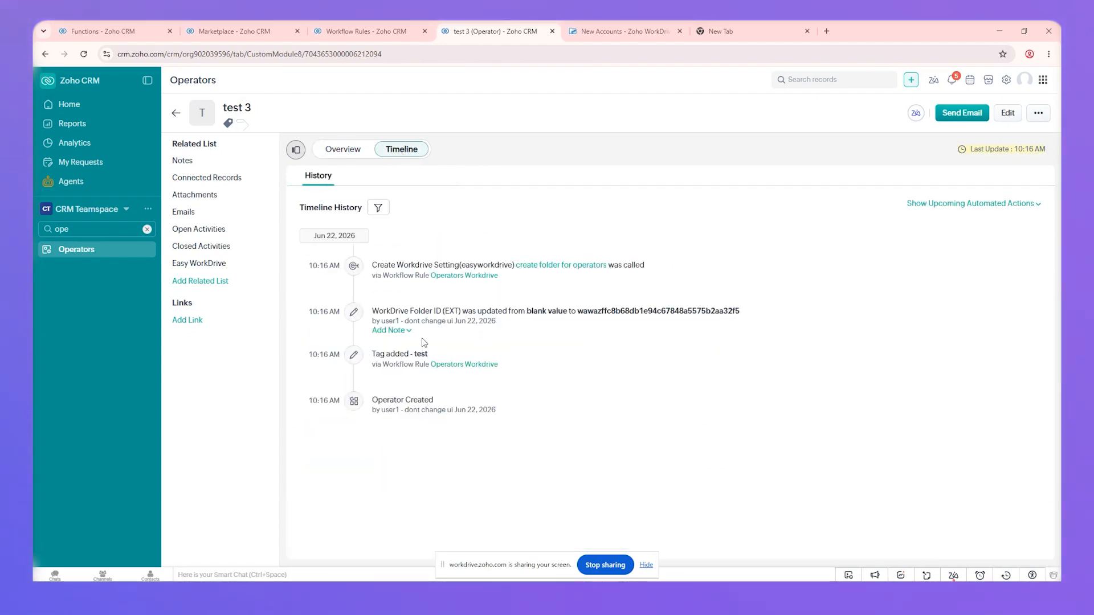
{"action": "left_click", "coordinate": [342, 149]}
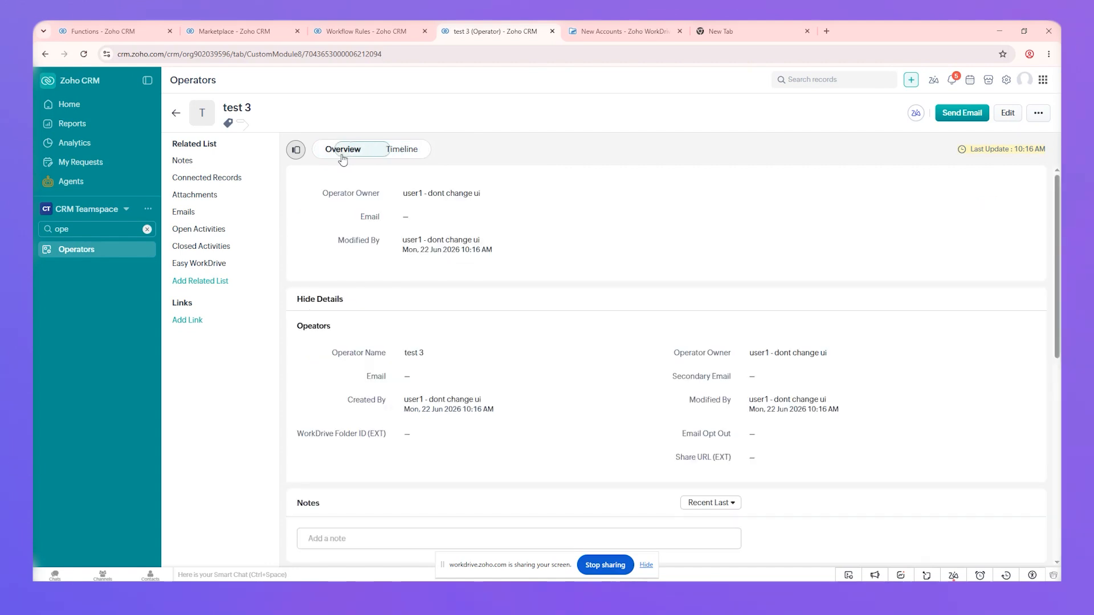
Reload 'test 3' to check its saved WorkDrive Folder ID, then open its linked WorkDrive folder
{"action": "key", "text": "F5"}
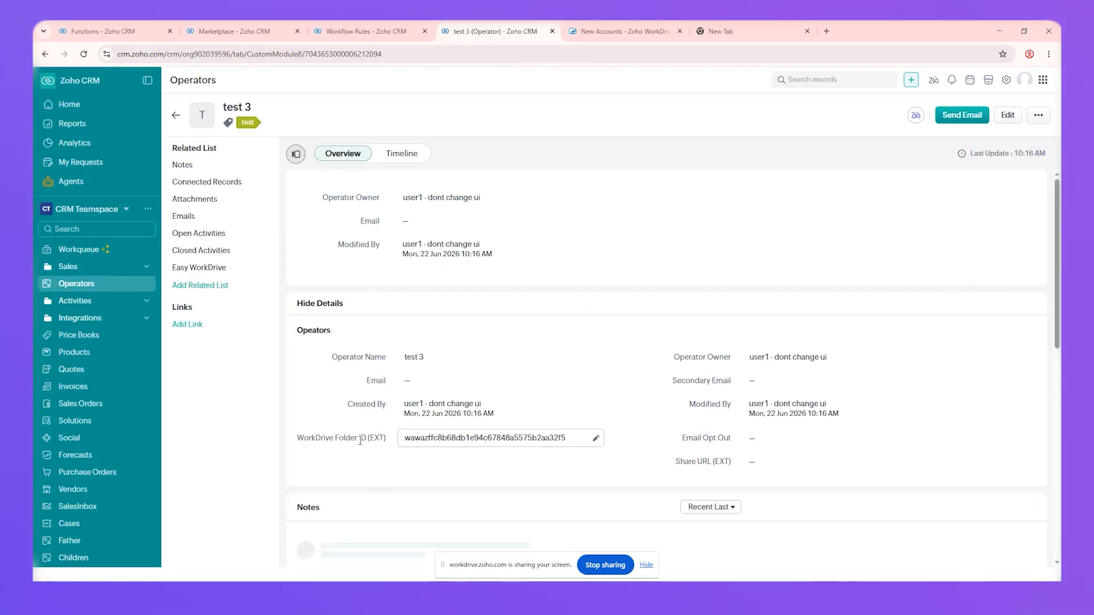
{"action": "left_click_drag", "start_coordinate": [360, 440], "coordinate": [469, 439]}
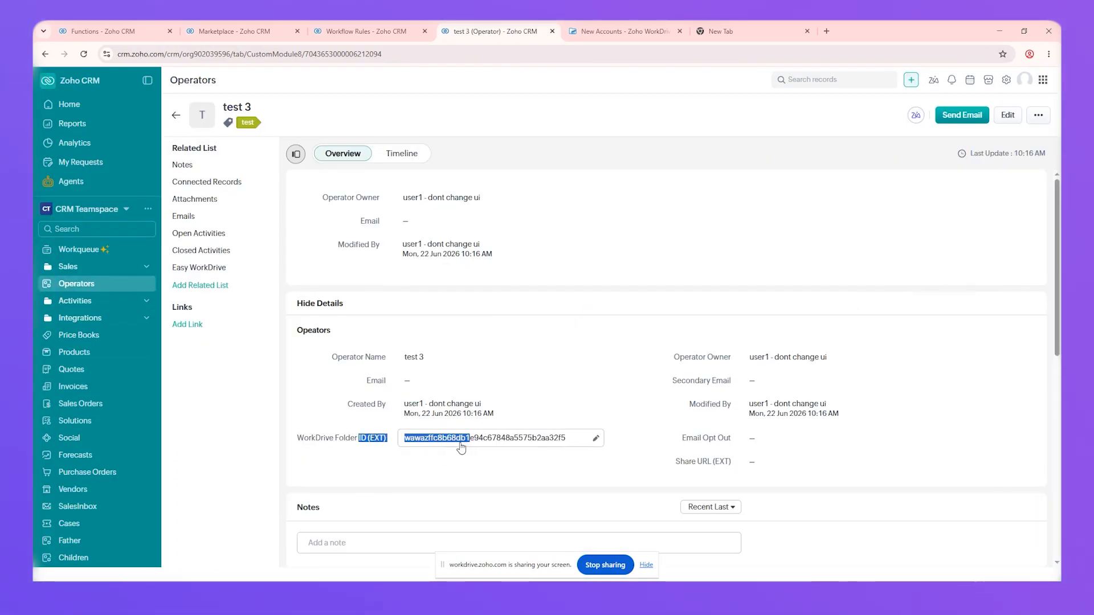
{"action": "left_click", "coordinate": [199, 266]}
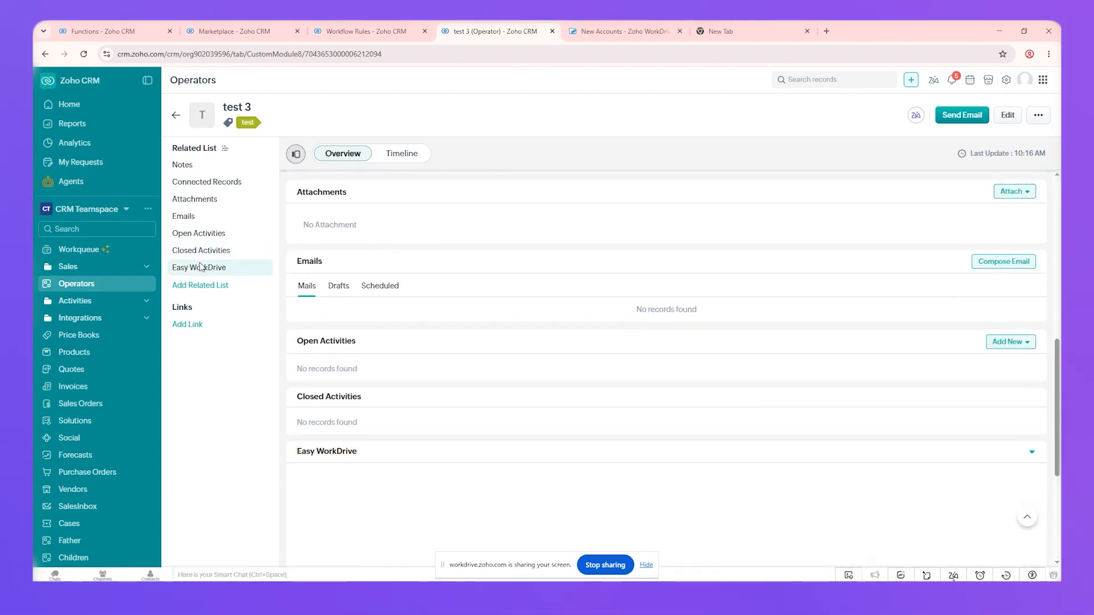
{"action": "left_click", "coordinate": [201, 270]}
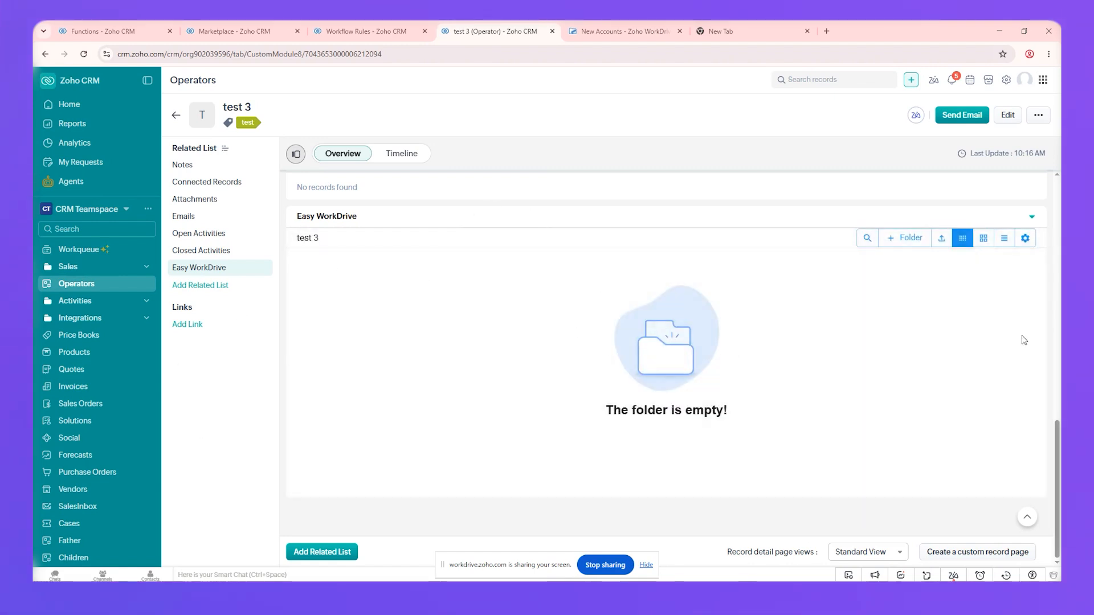
{"action": "left_click", "coordinate": [1025, 238]}
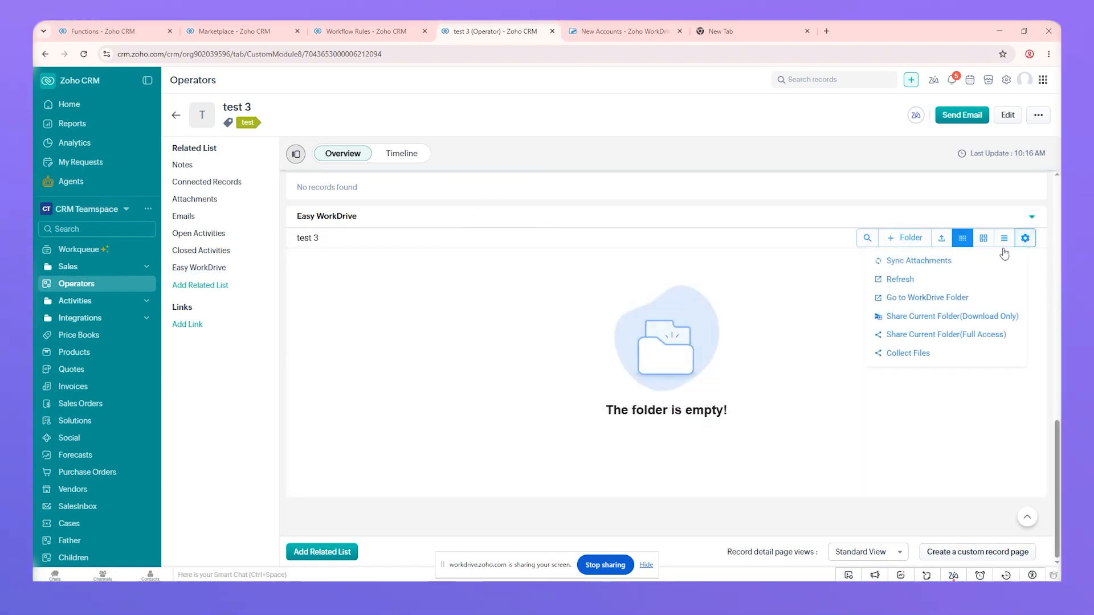
{"action": "left_click", "coordinate": [900, 299]}
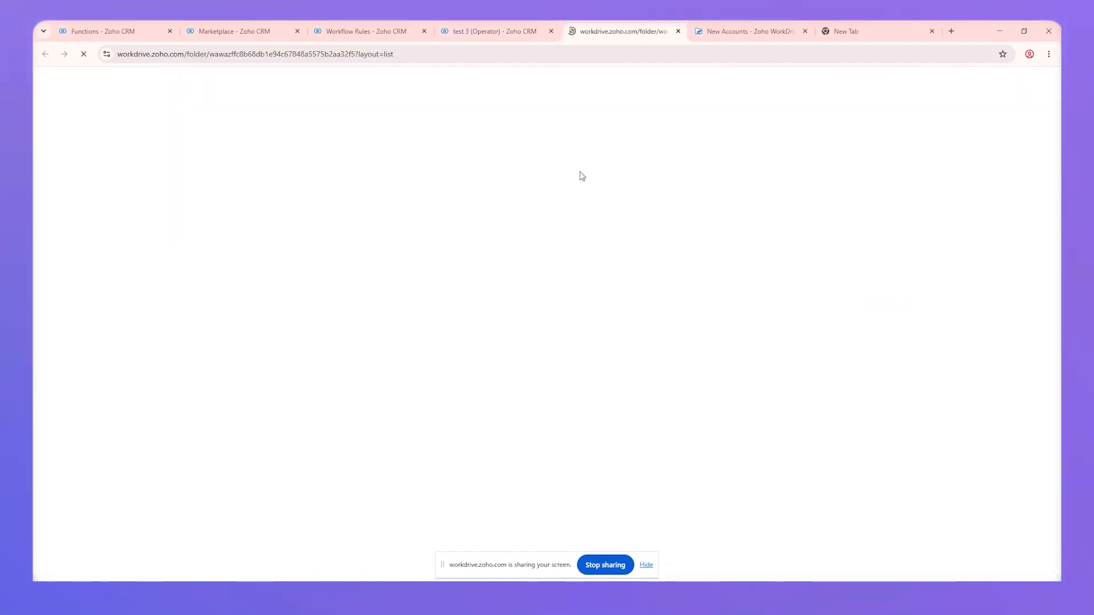